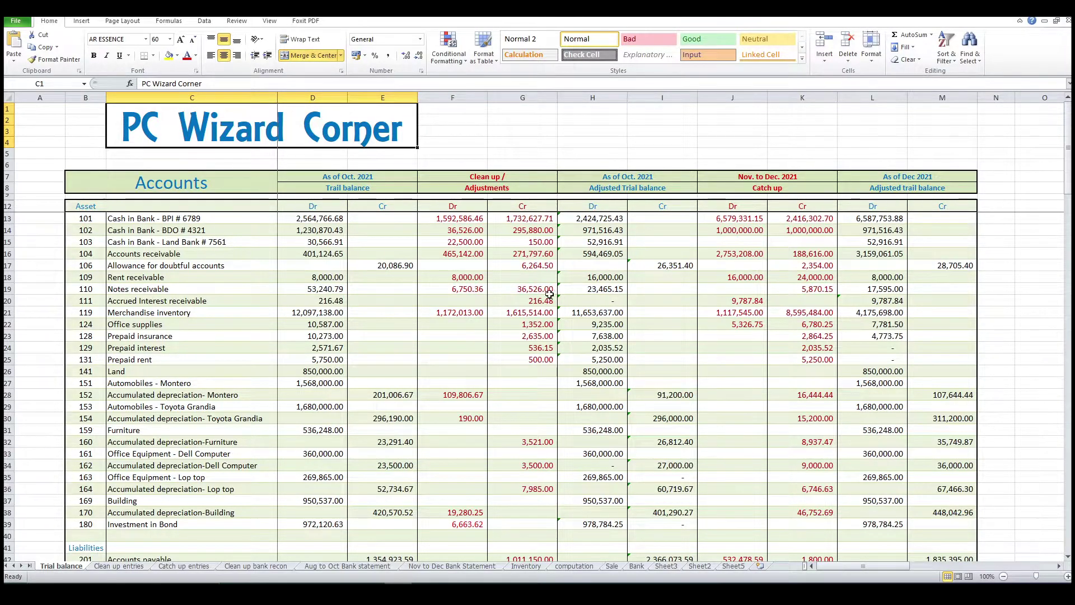
Highlight the trial balance, adjustments, adjusted, Nov–Dec 2021 catch-up and Dec 2021 balance columns.
drag(336, 179, 357, 345)
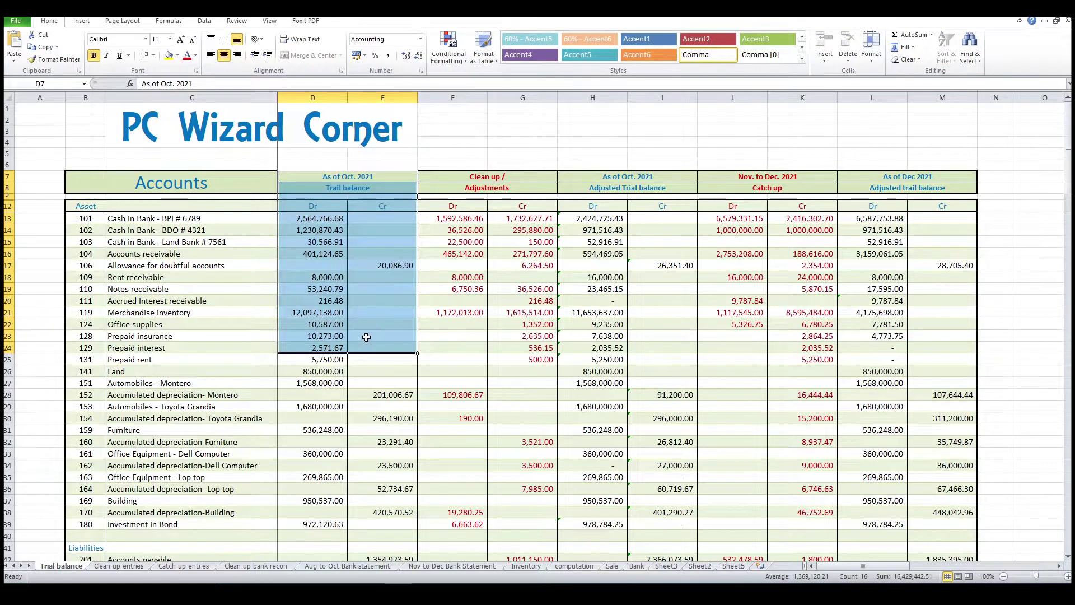
drag(356, 186, 386, 361)
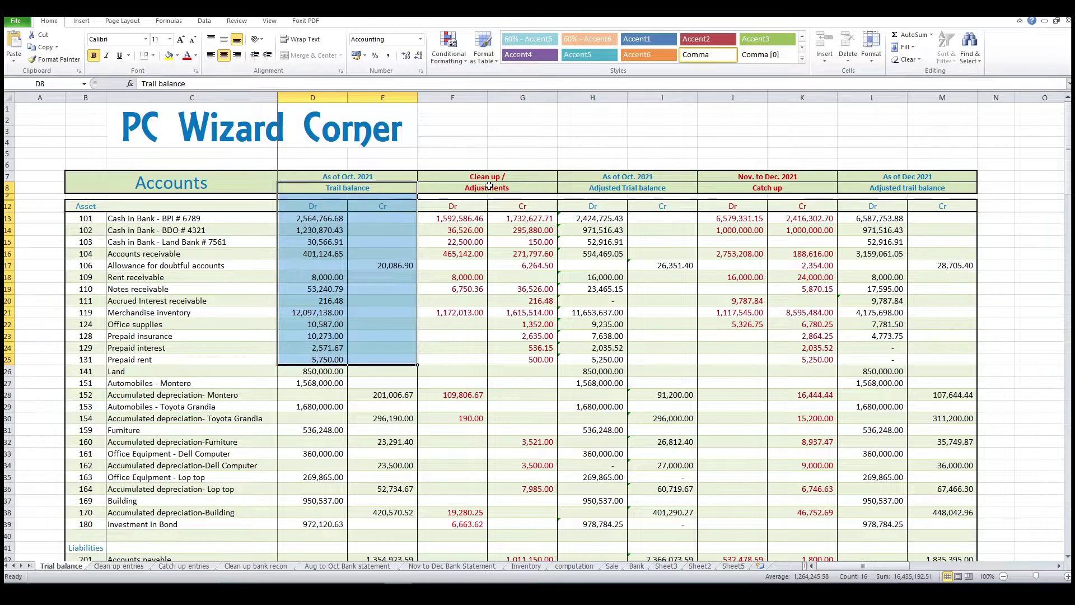
drag(487, 177, 480, 326)
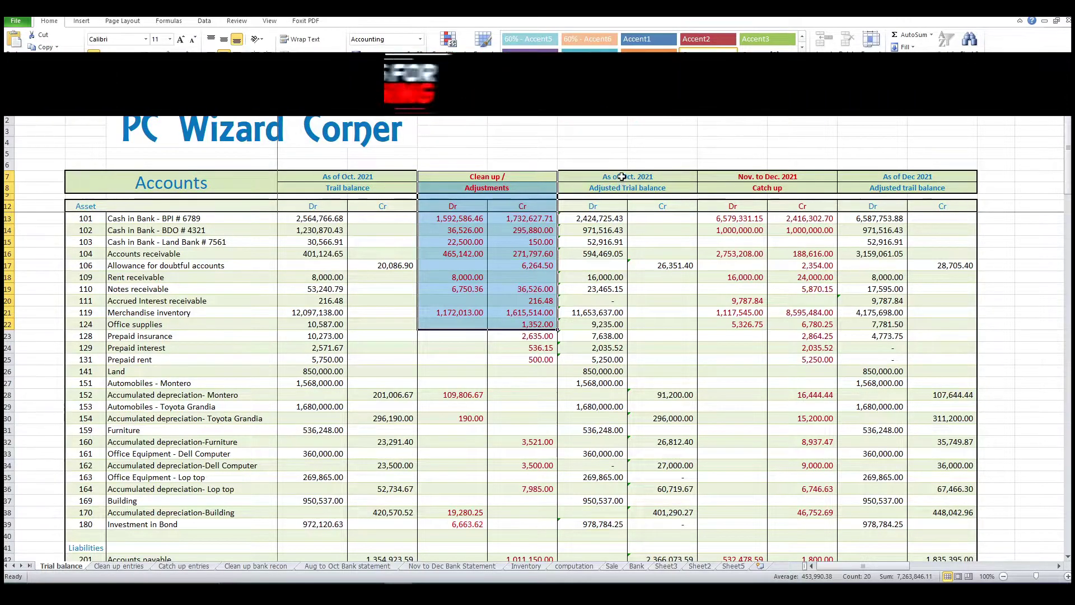
drag(622, 176, 620, 351)
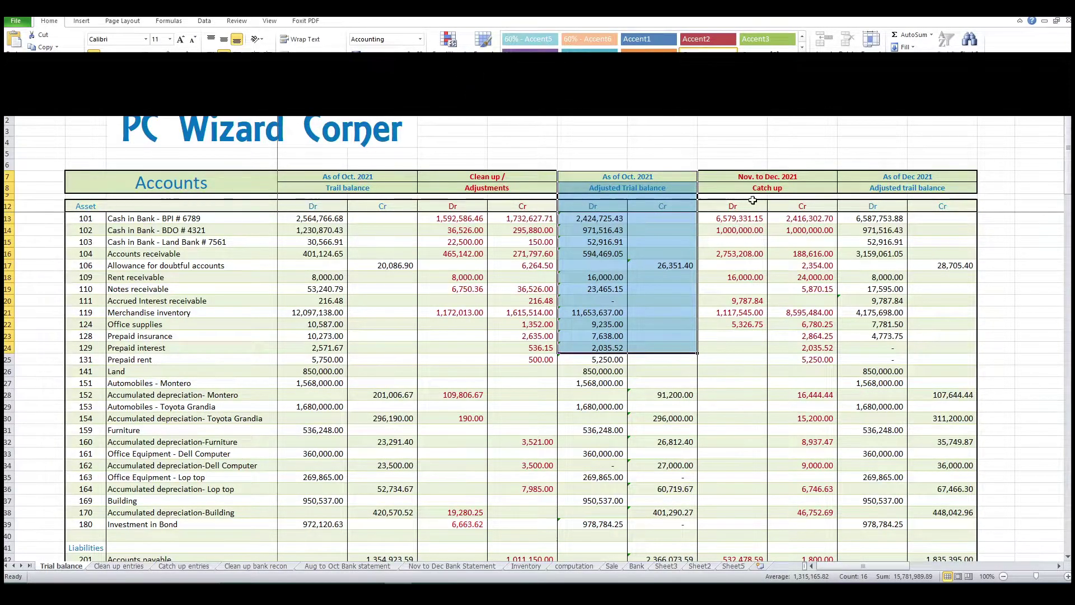
drag(752, 180, 746, 341)
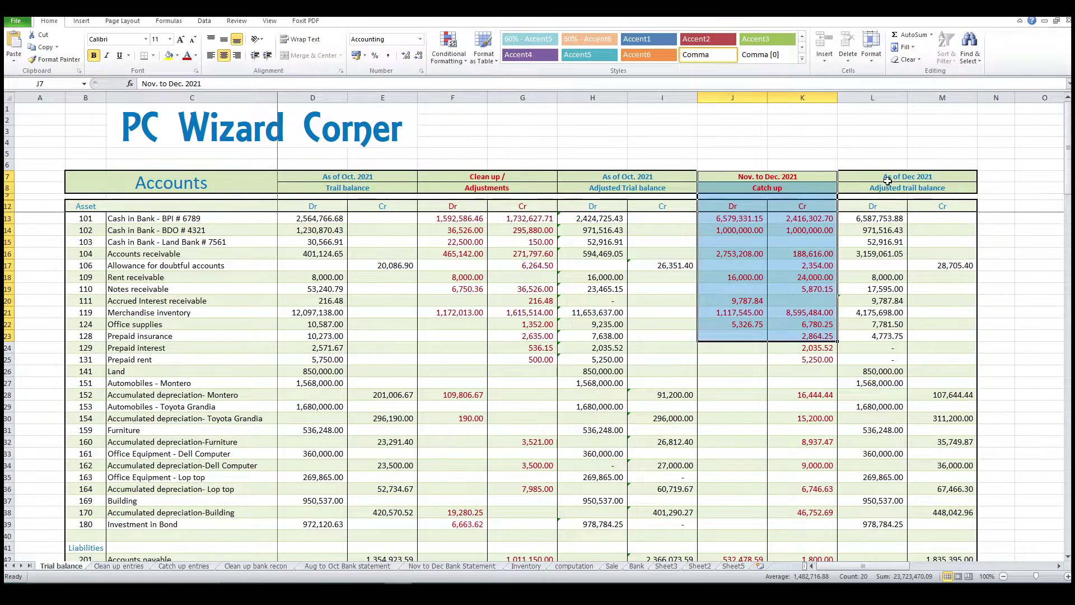
drag(892, 175, 883, 424)
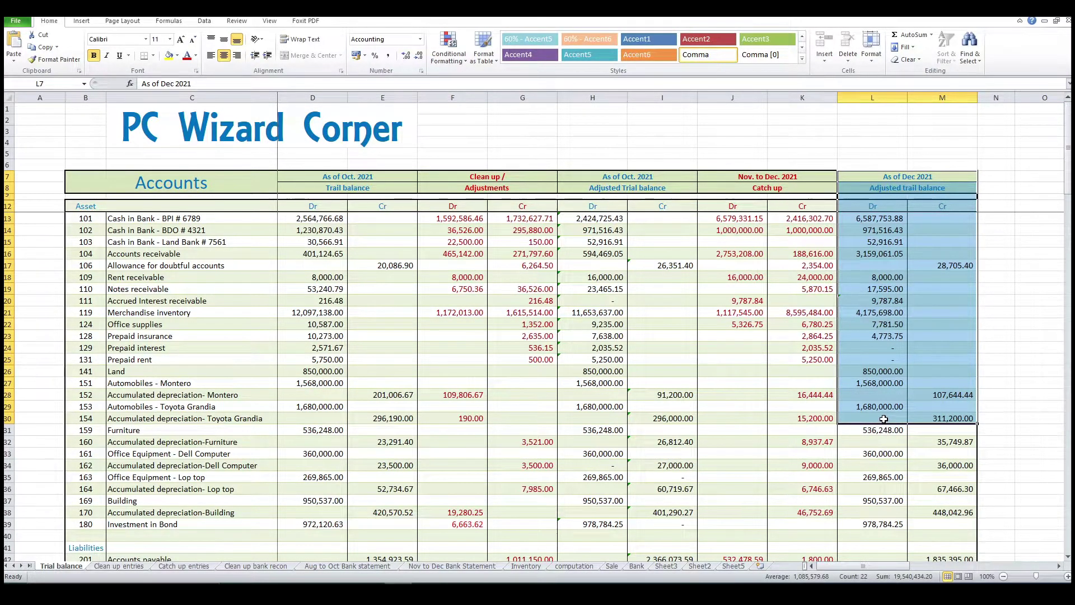
click(602, 336)
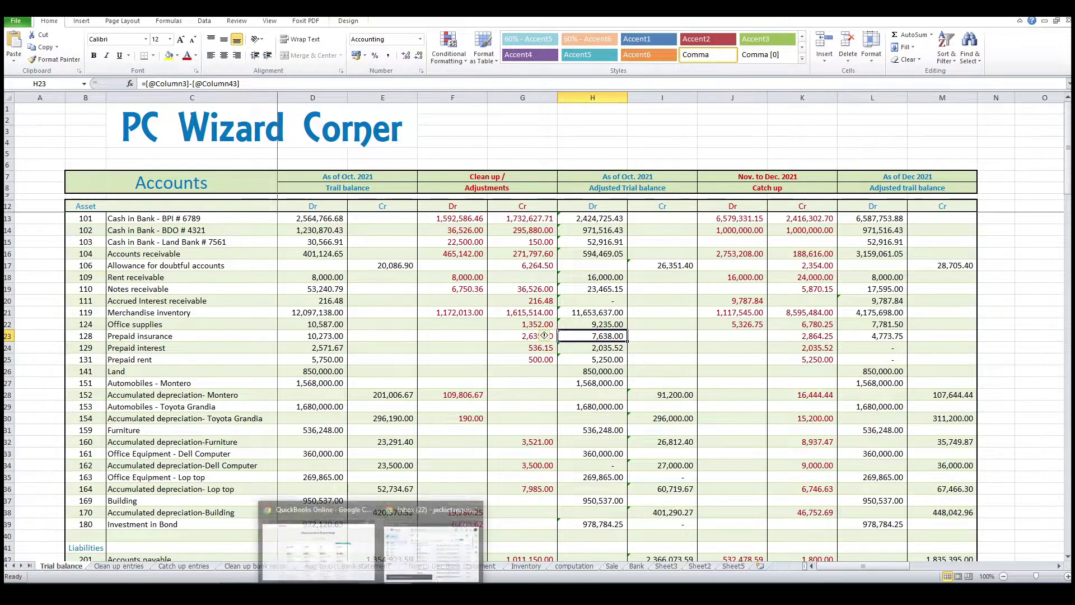
Start the Advanced plan free trial from the QuickBooks pricing page in Chrome.
click(350, 573)
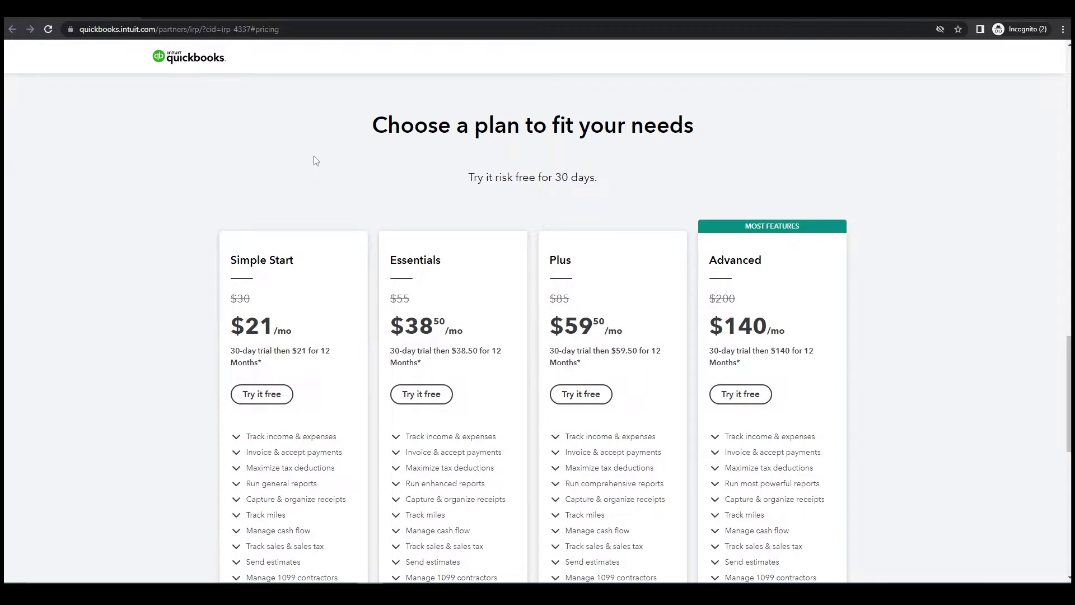
scroll(315, 161, up, 20)
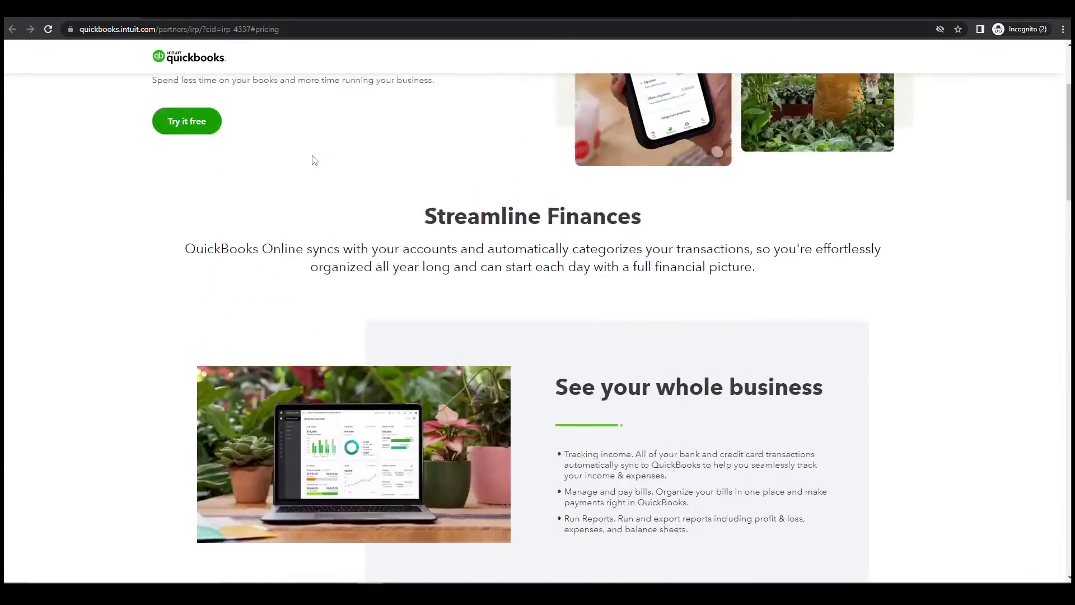
scroll(314, 160, down, 10)
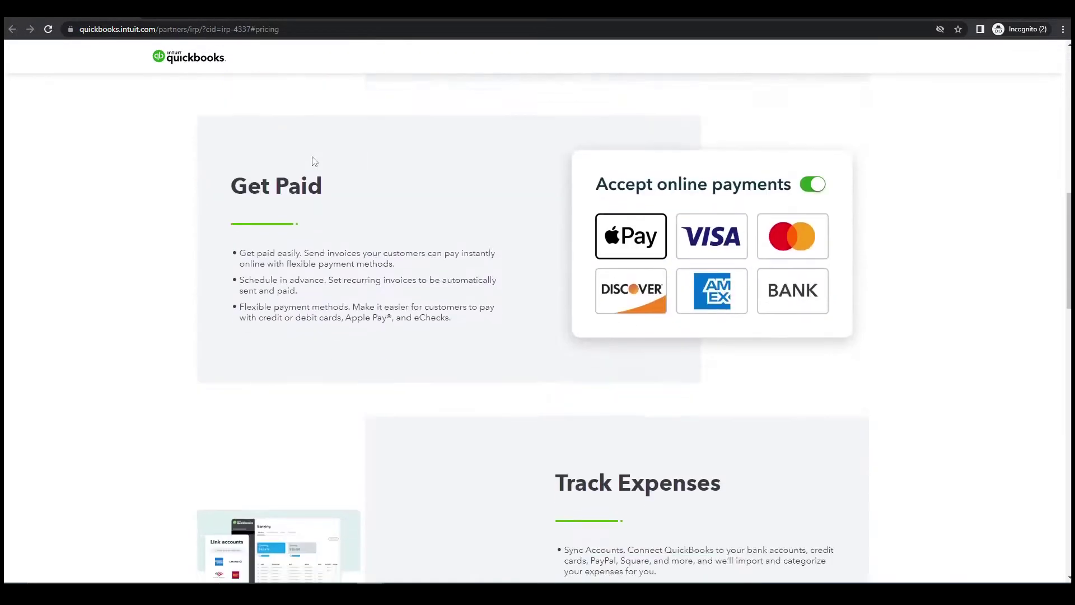
scroll(315, 165, down, 12)
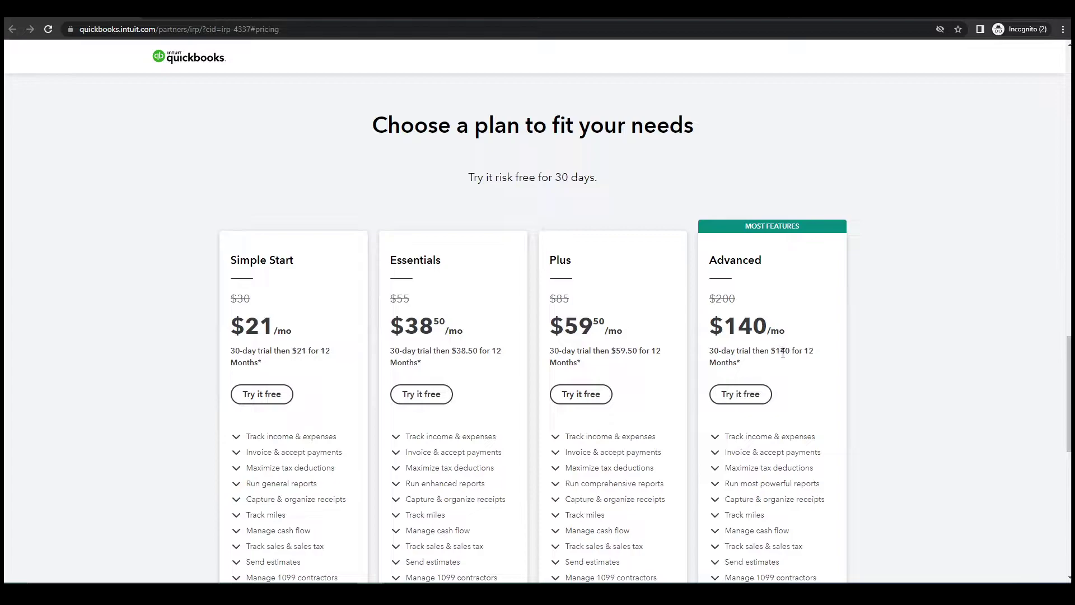
click(757, 401)
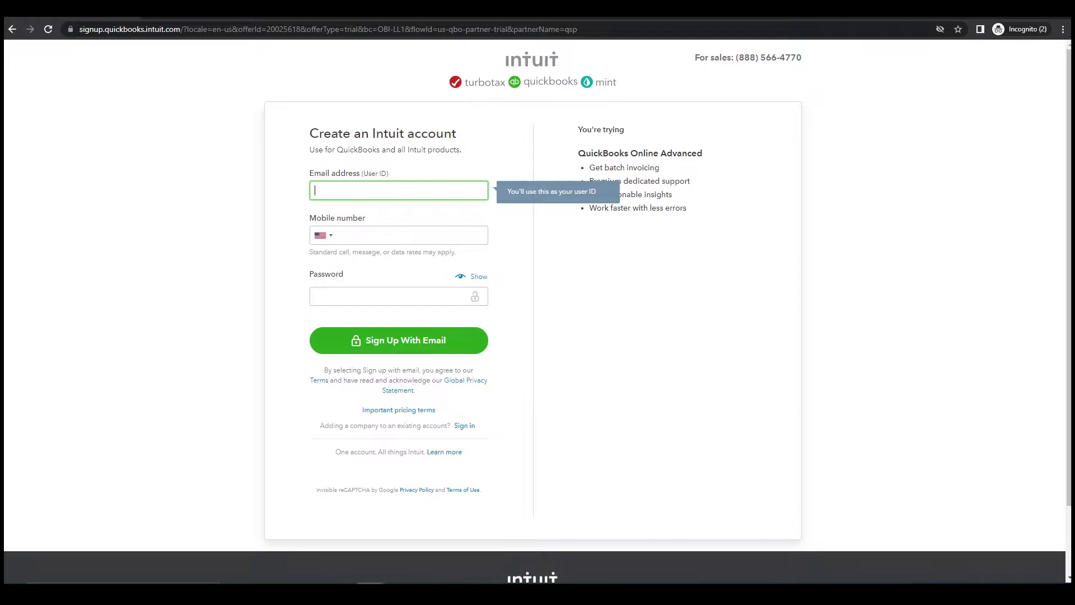
Enter the account e-mail and a strong password, then submit the sign-up form.
key(ctrl+v)
click(442, 297)
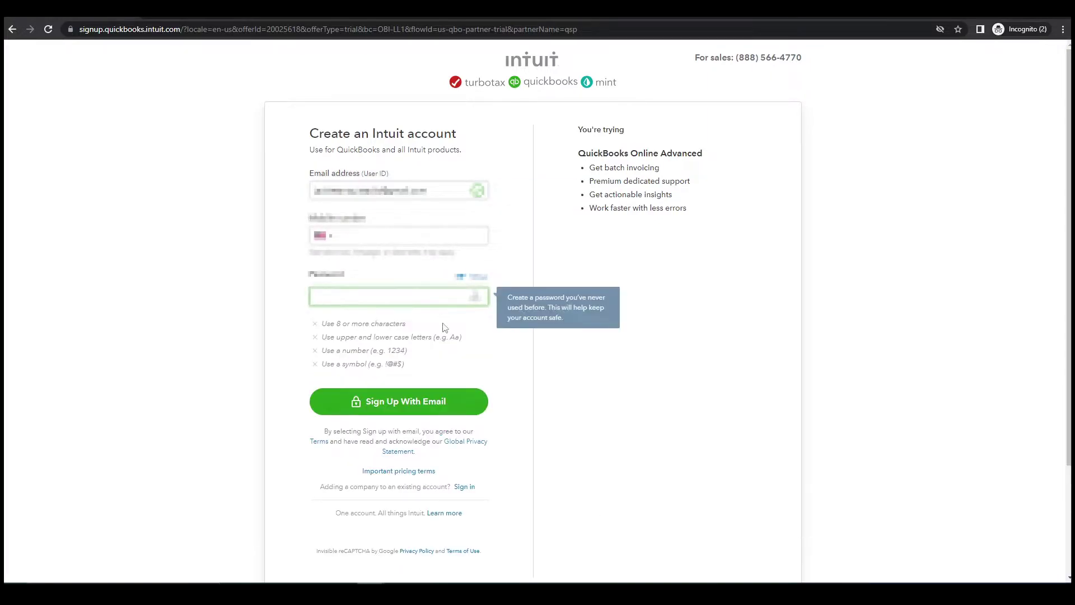
key(ctrl+v)
key(ctrl+a)
key(ctrl+v)
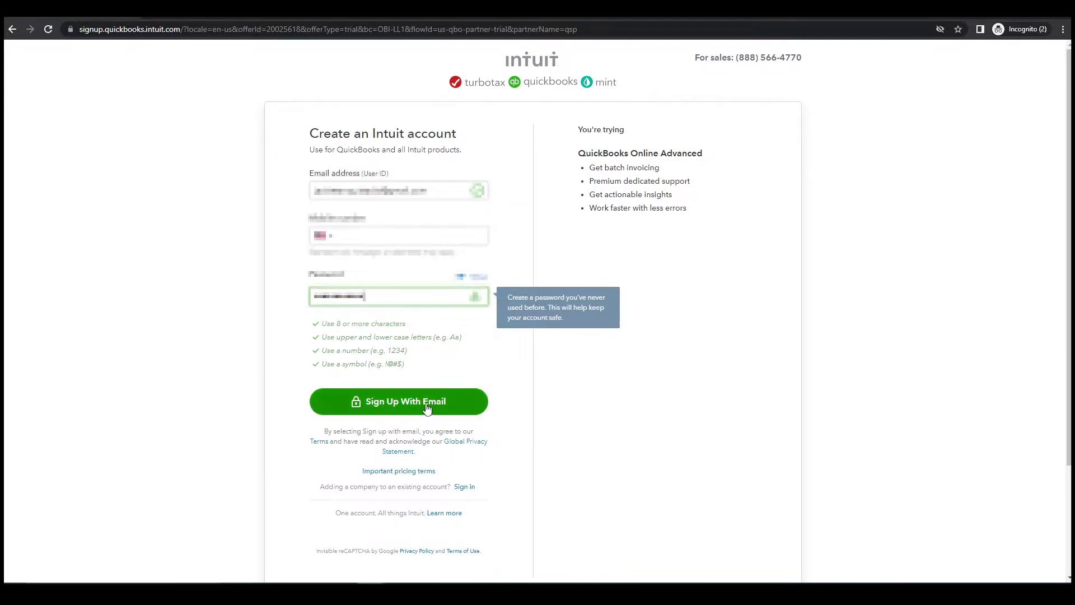
click(426, 409)
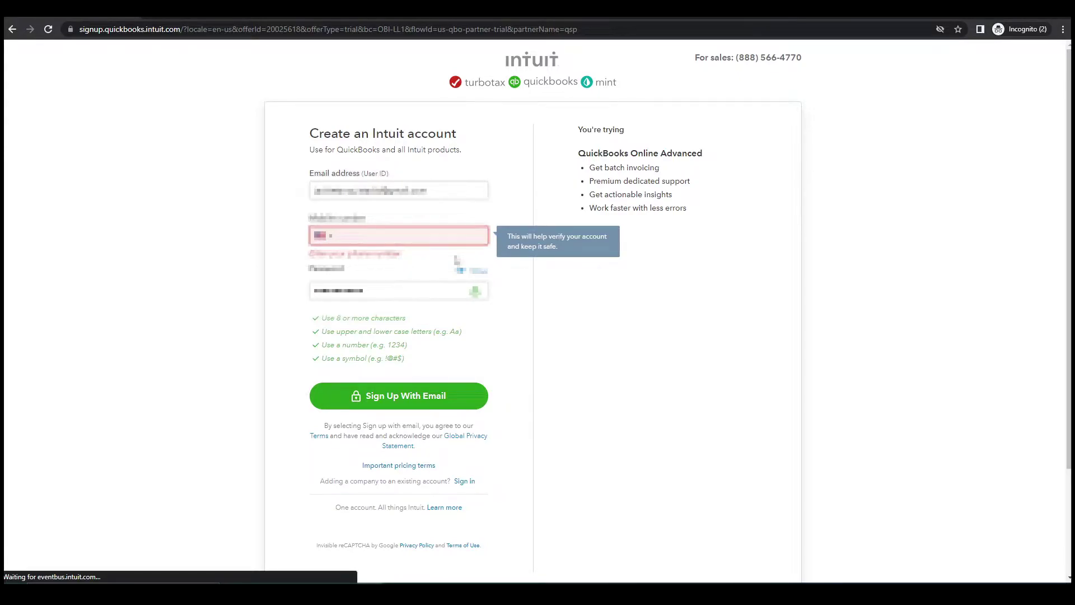
Choose the Philippines country code and enter the mobile number.
click(333, 240)
click(333, 240)
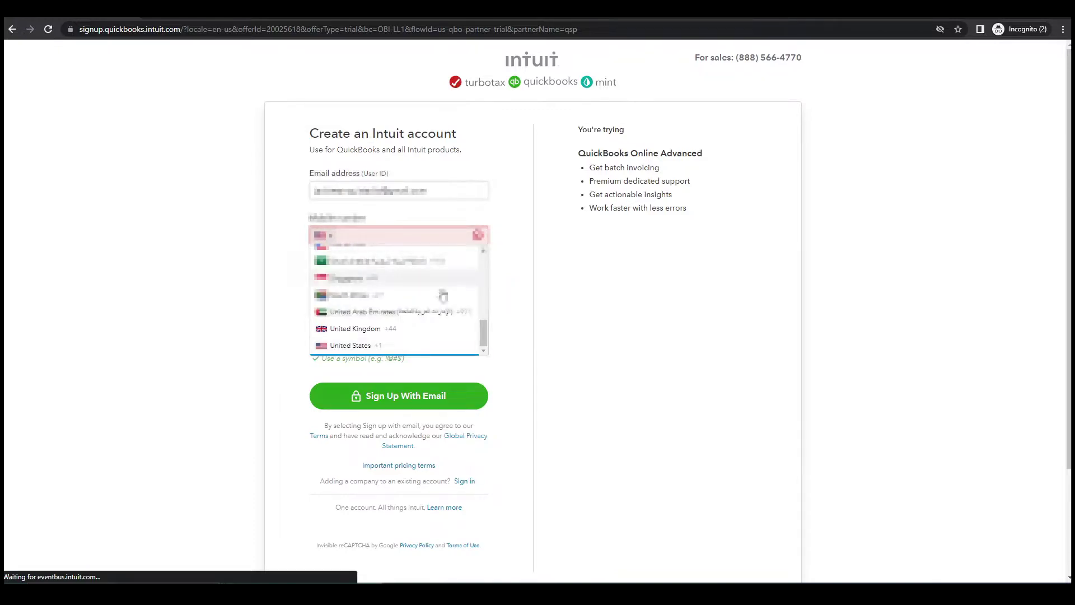
mouse_move(486, 333)
mouse_down()
mouse_move(485, 262)
mouse_move(482, 315)
mouse_up()
click(431, 317)
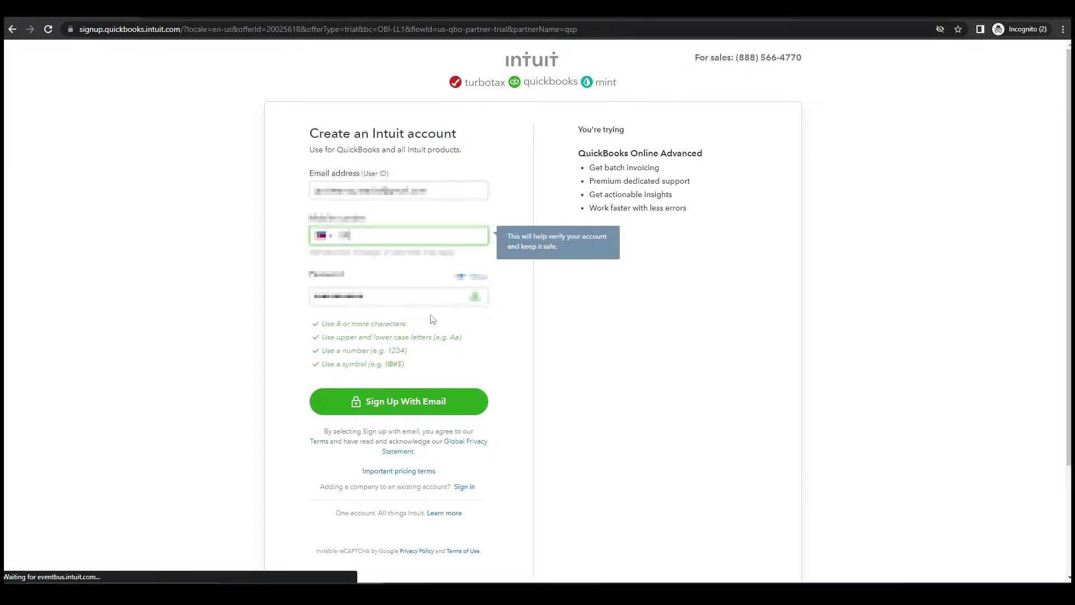
text(9171234)
Name the business PC Wizard Corner and note finances were kept in spreadsheets or on paper.
click(316, 357)
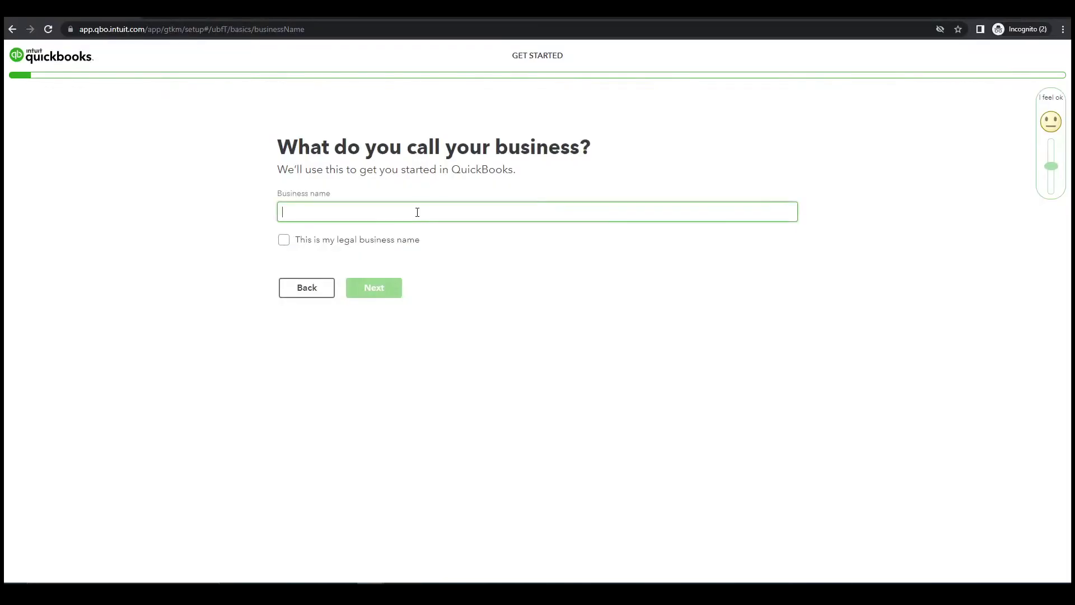
text(PC Wizard Corner)
click(384, 295)
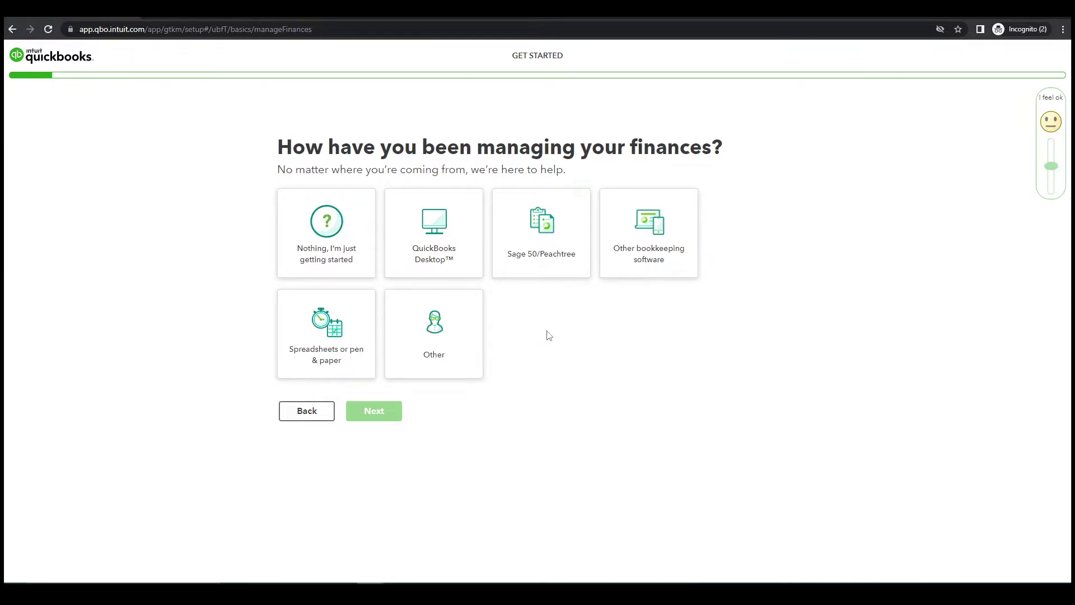
click(454, 342)
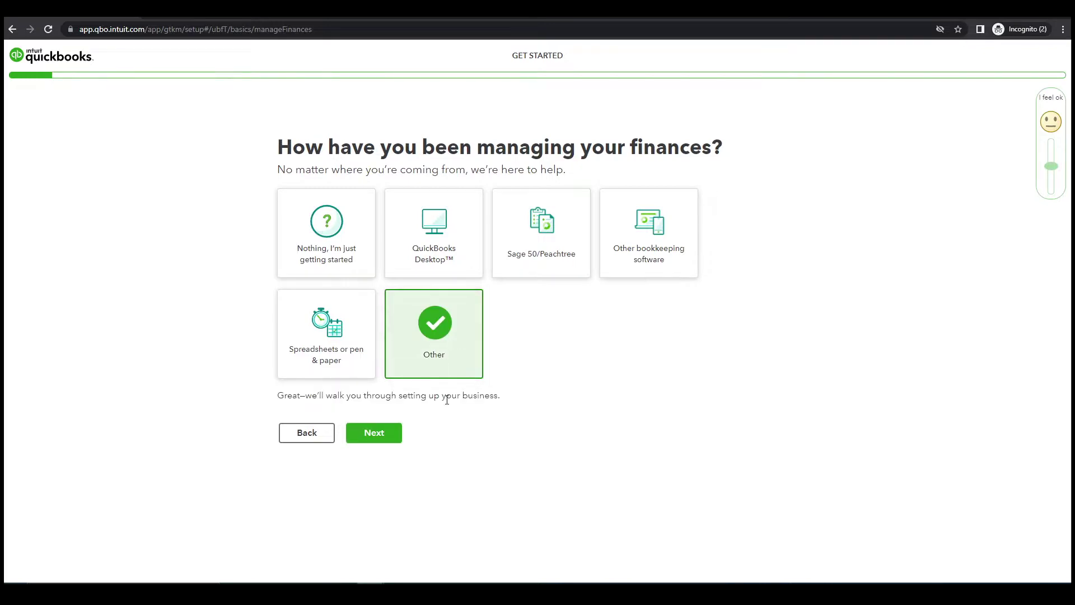
click(347, 364)
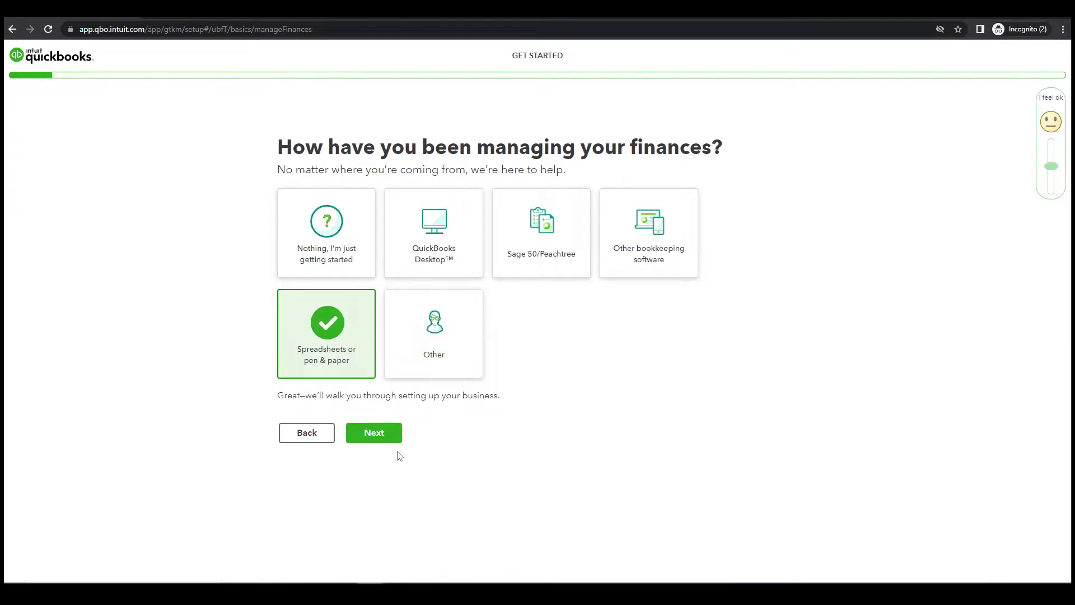
click(383, 442)
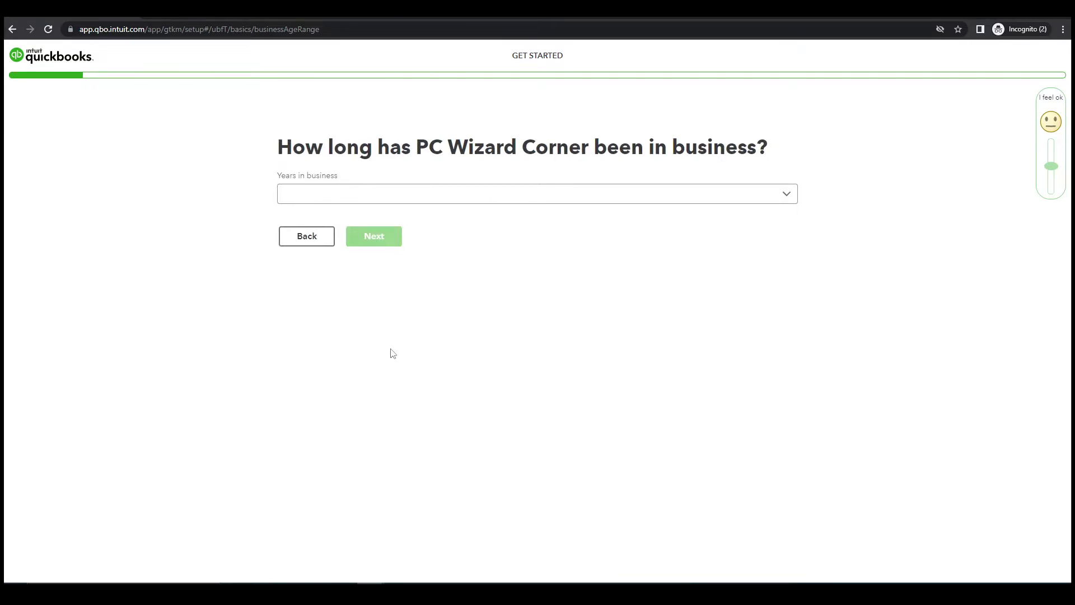
Set years in business to under a year, answer not an LLC, and choose Sole proprietor.
click(786, 196)
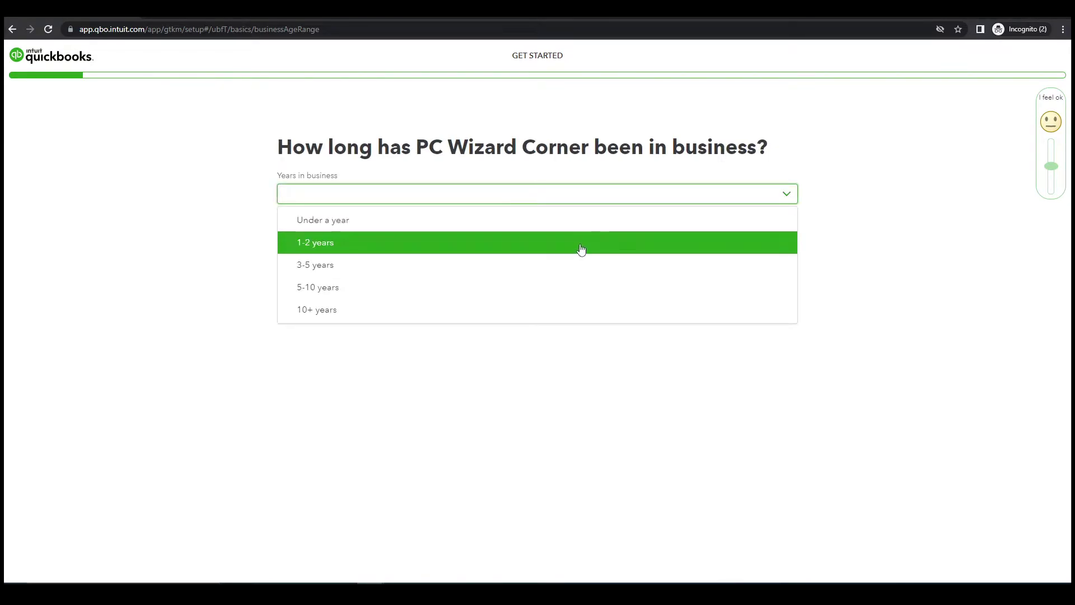
click(584, 234)
key(Return)
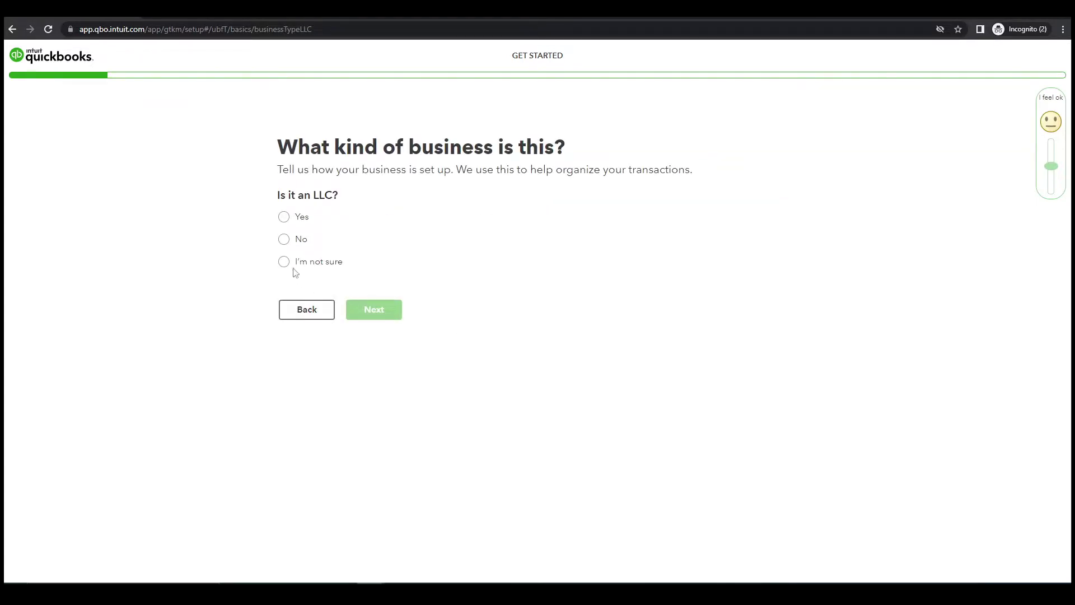
click(285, 240)
click(387, 349)
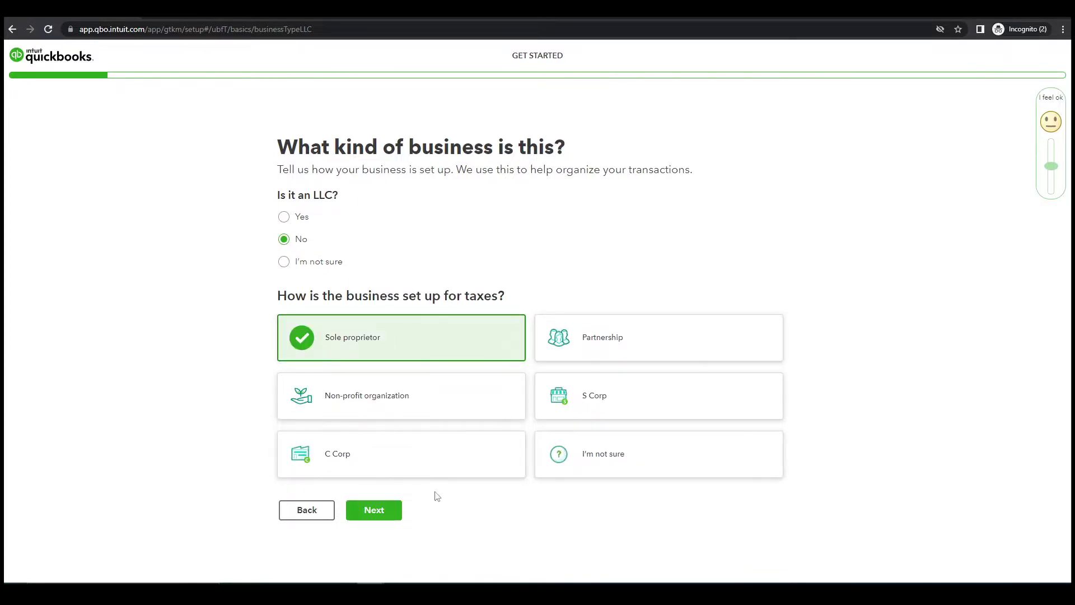
click(380, 517)
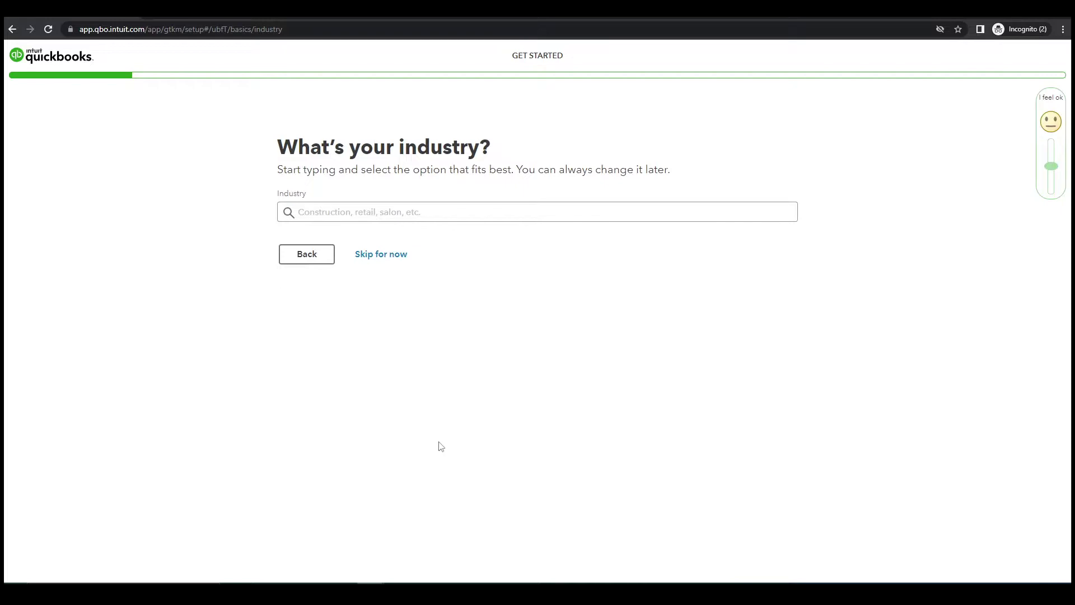
Skip the industry question and choose Owner or partner as the main role.
click(380, 214)
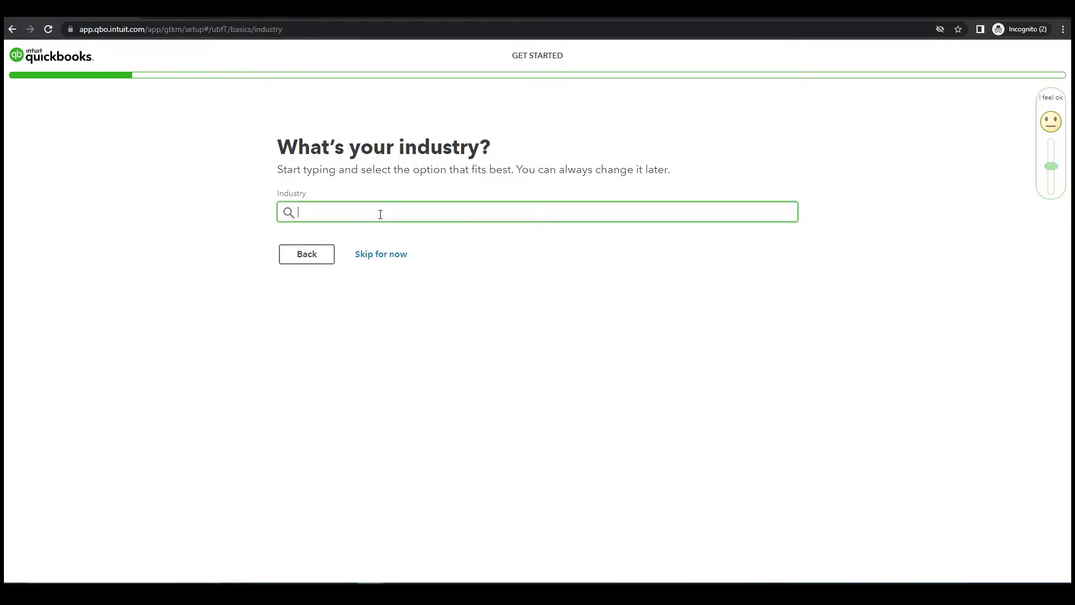
click(385, 260)
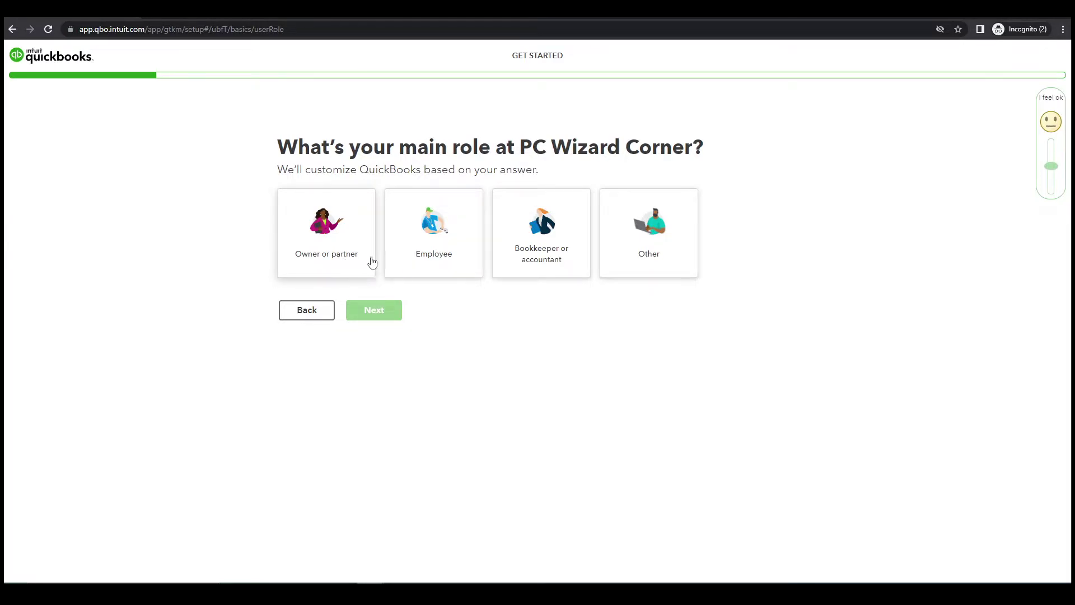
click(336, 243)
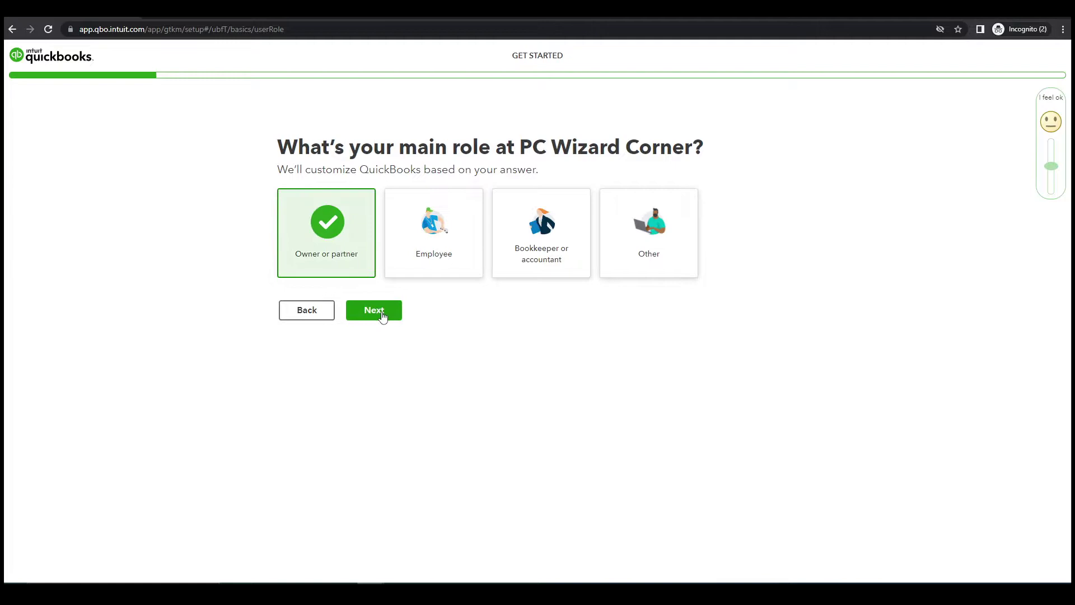
click(380, 316)
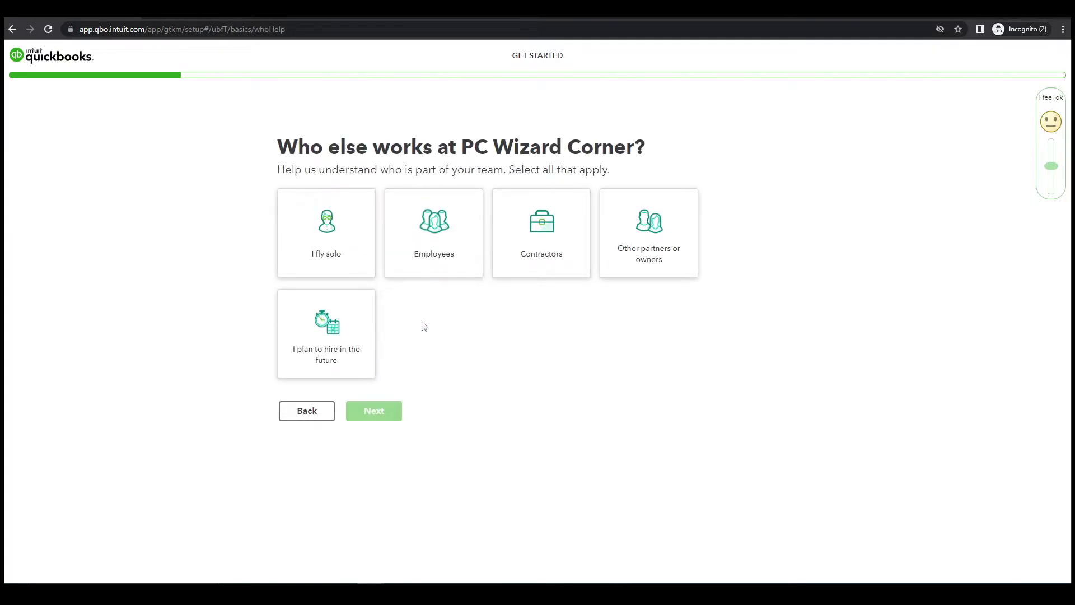
Answer I fly solo and I plan to hire, with no expert helping on the books.
click(338, 247)
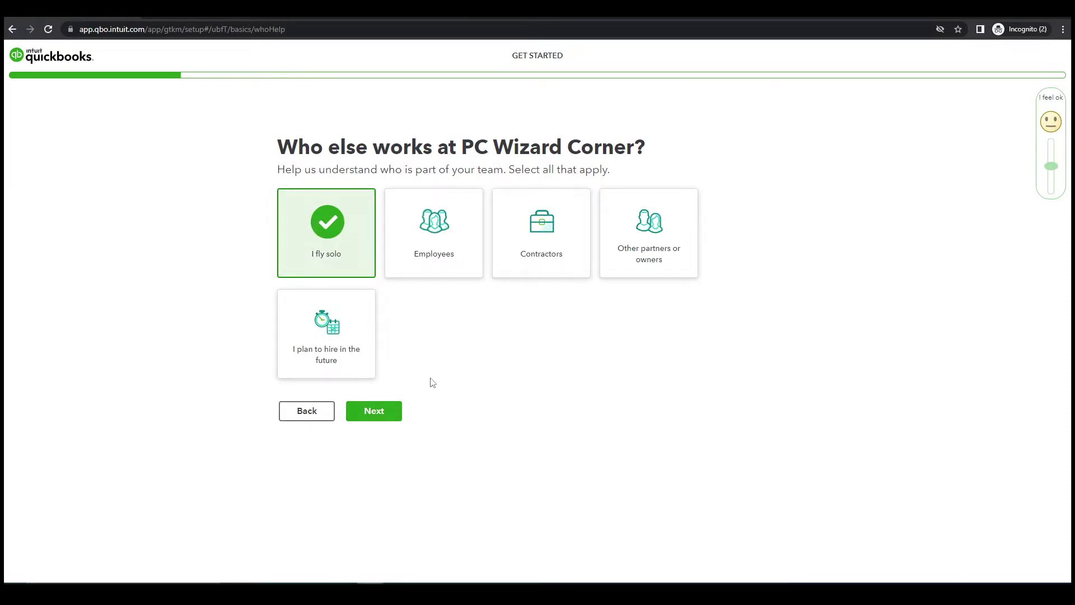
click(363, 360)
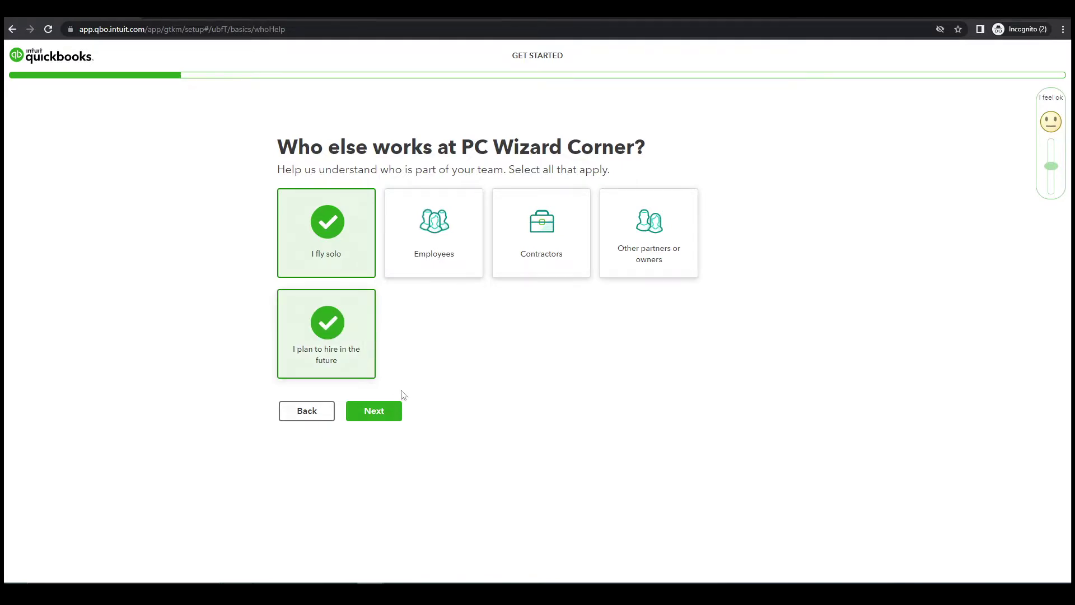
click(360, 257)
click(360, 257)
click(367, 411)
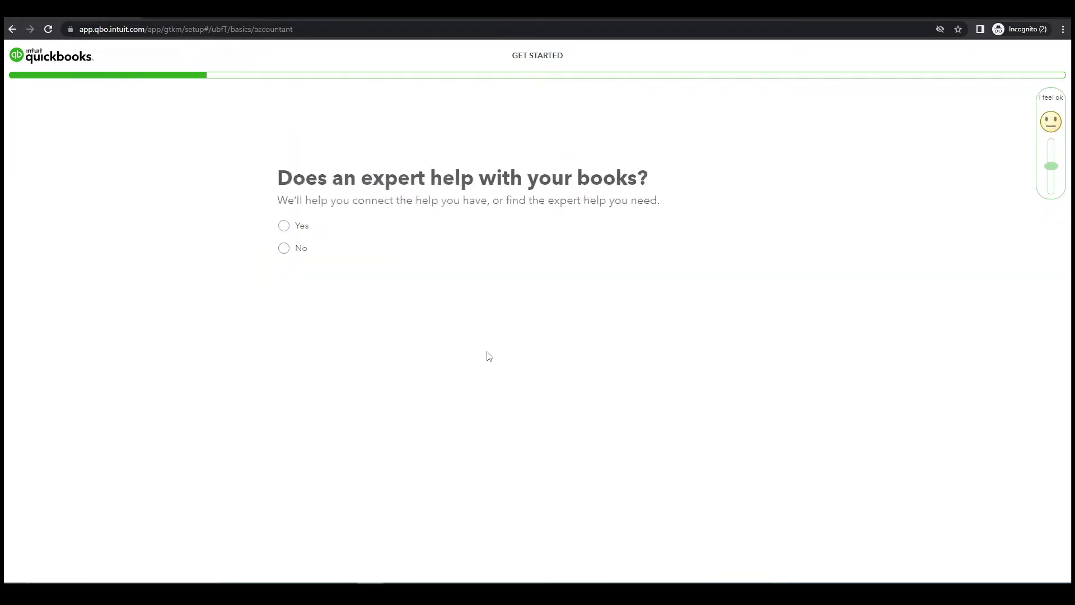
click(284, 217)
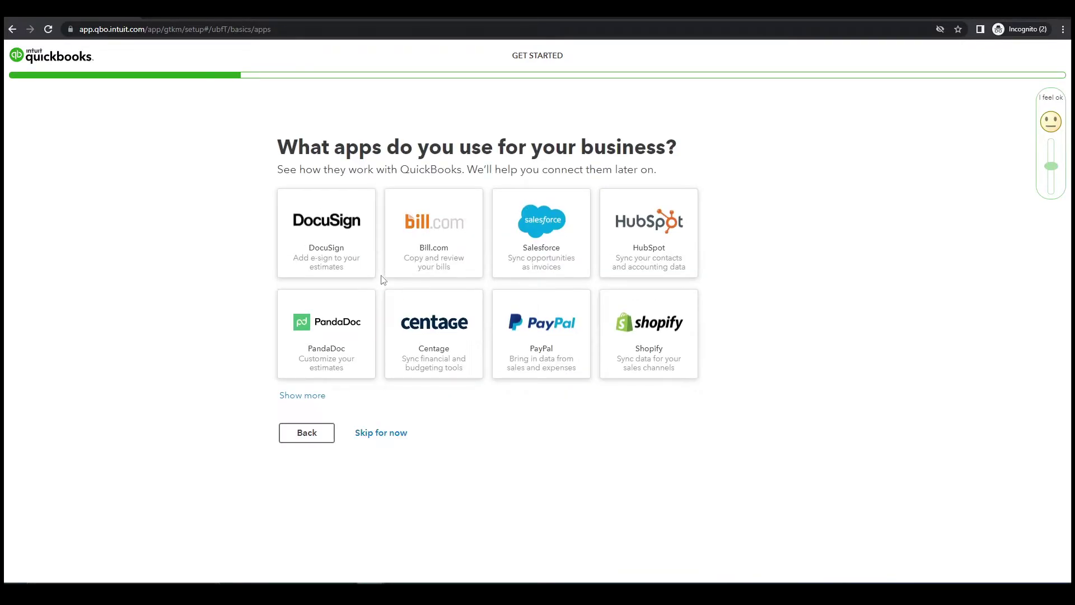
Skip the business apps, bank accounts, receipts, mobile app and task-choice pages.
click(393, 432)
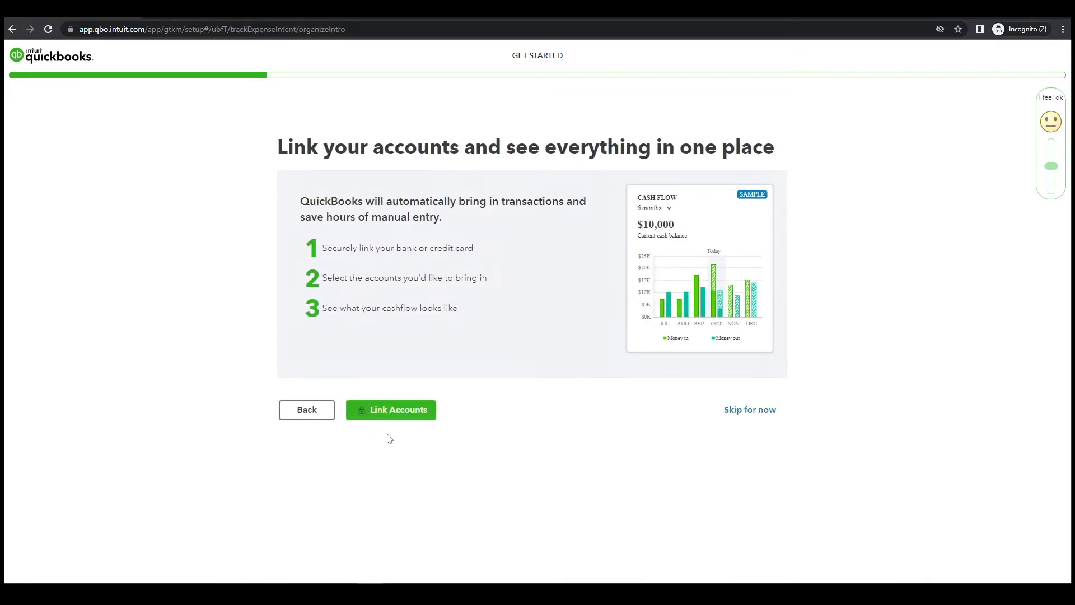
click(764, 416)
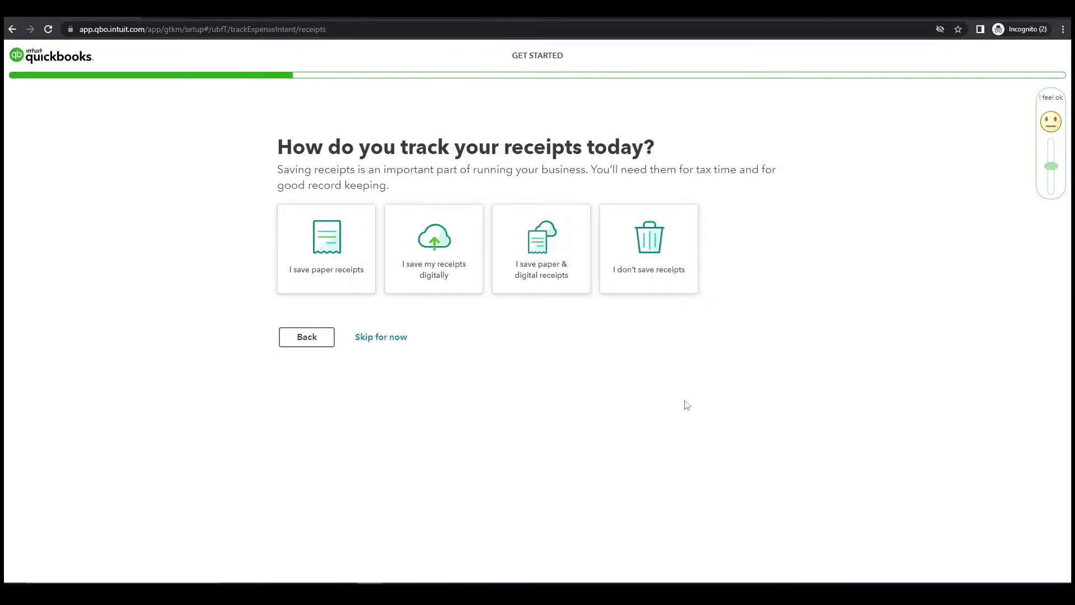
click(391, 339)
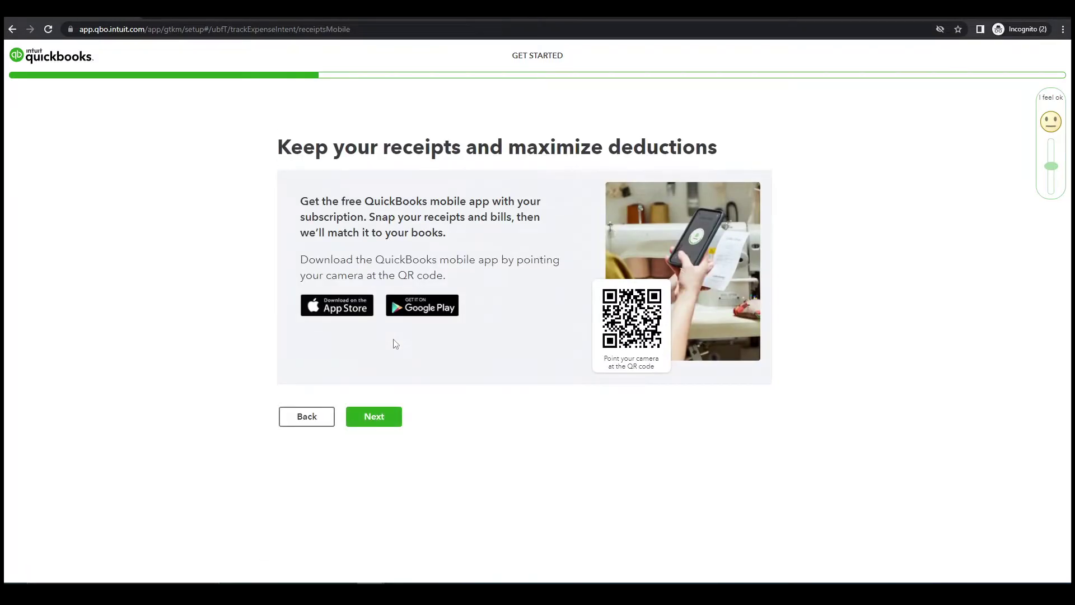
click(373, 415)
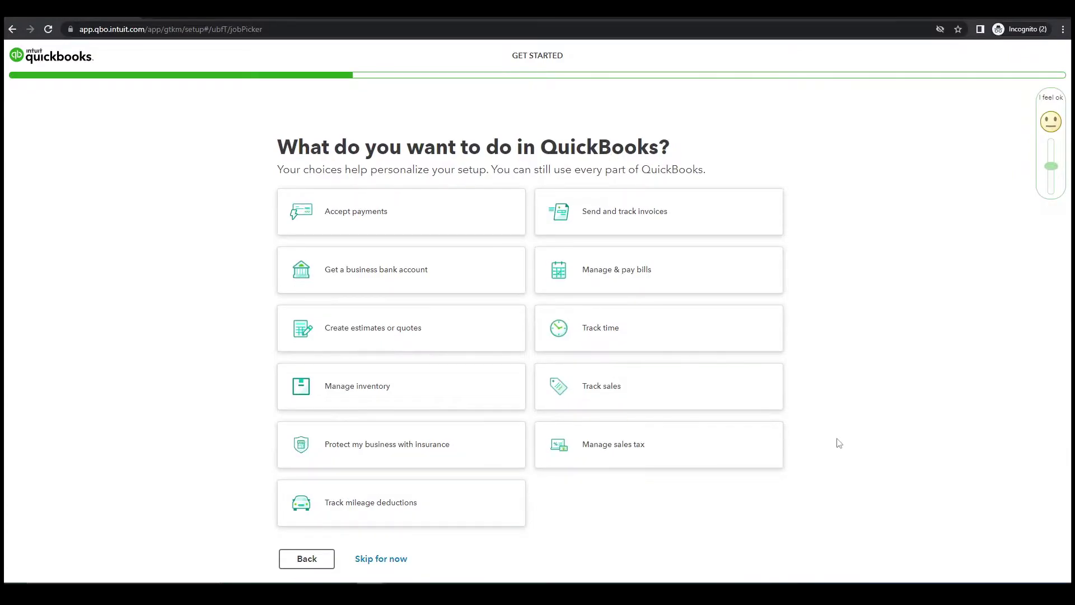
click(396, 562)
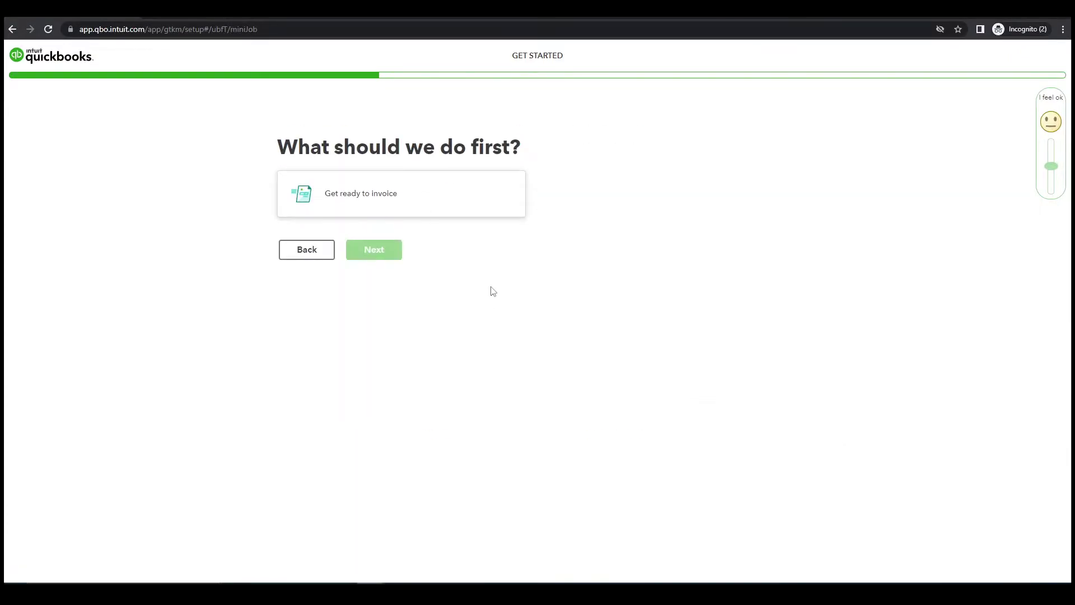
Choose Get ready to invoice first, skip invoice setup, answer 100% confident, and skip progress.
click(359, 208)
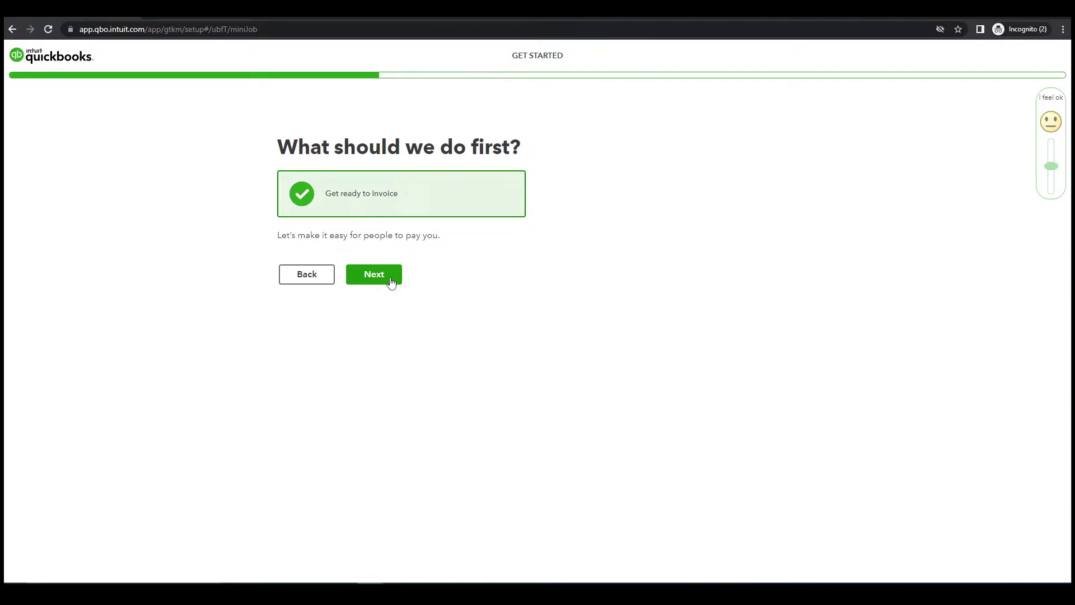
click(391, 280)
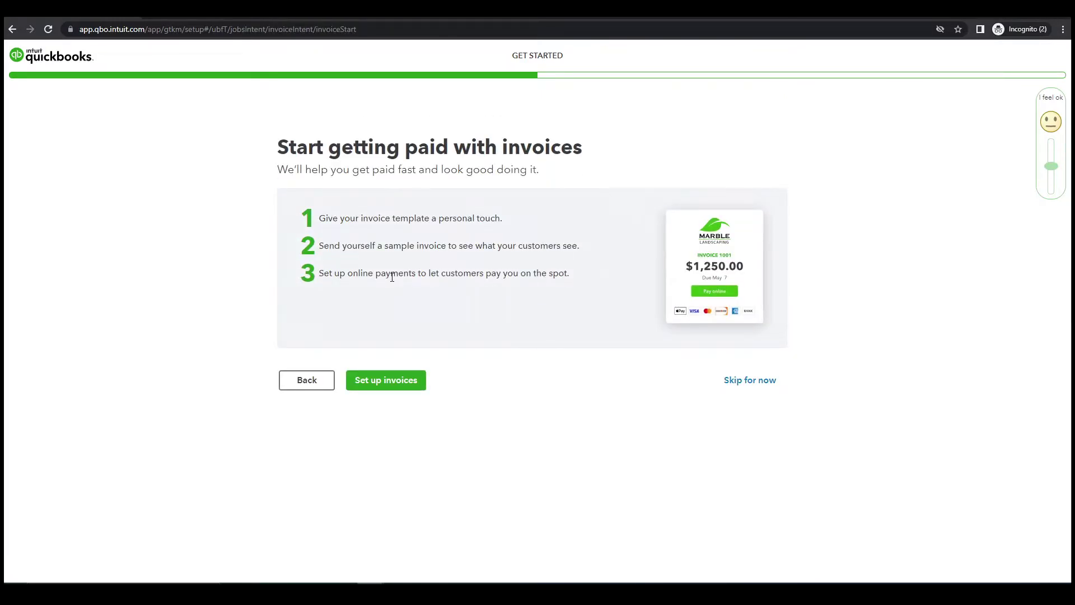
click(765, 387)
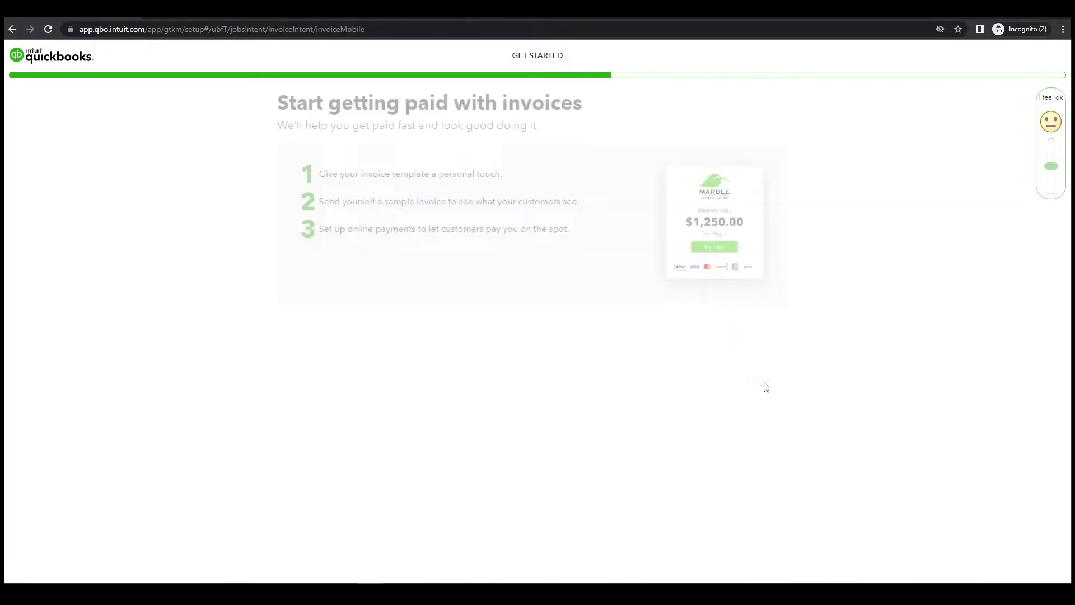
click(385, 419)
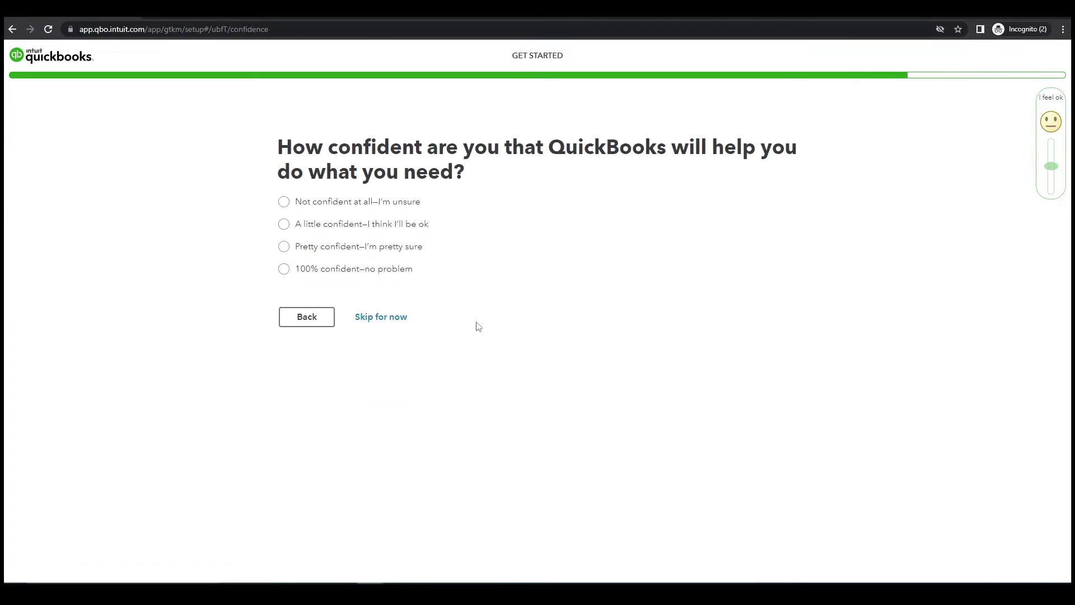
click(285, 270)
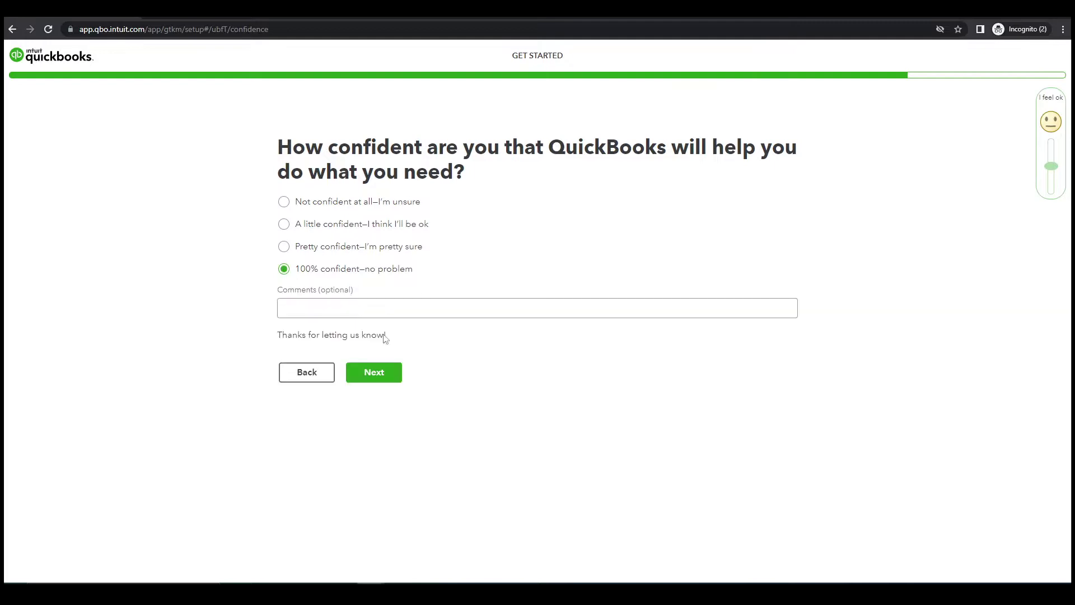
click(389, 376)
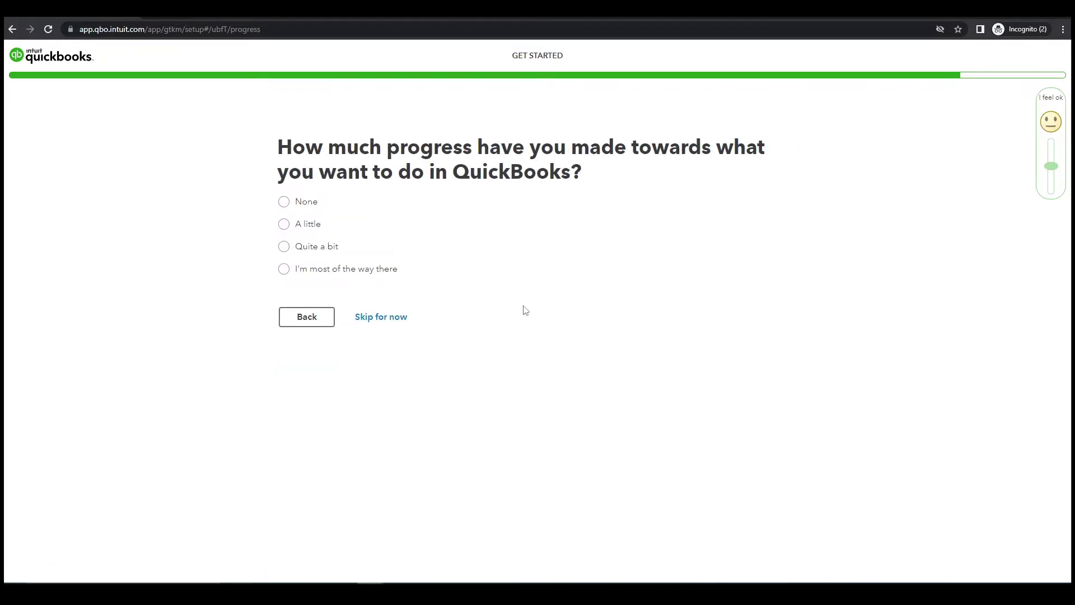
click(407, 322)
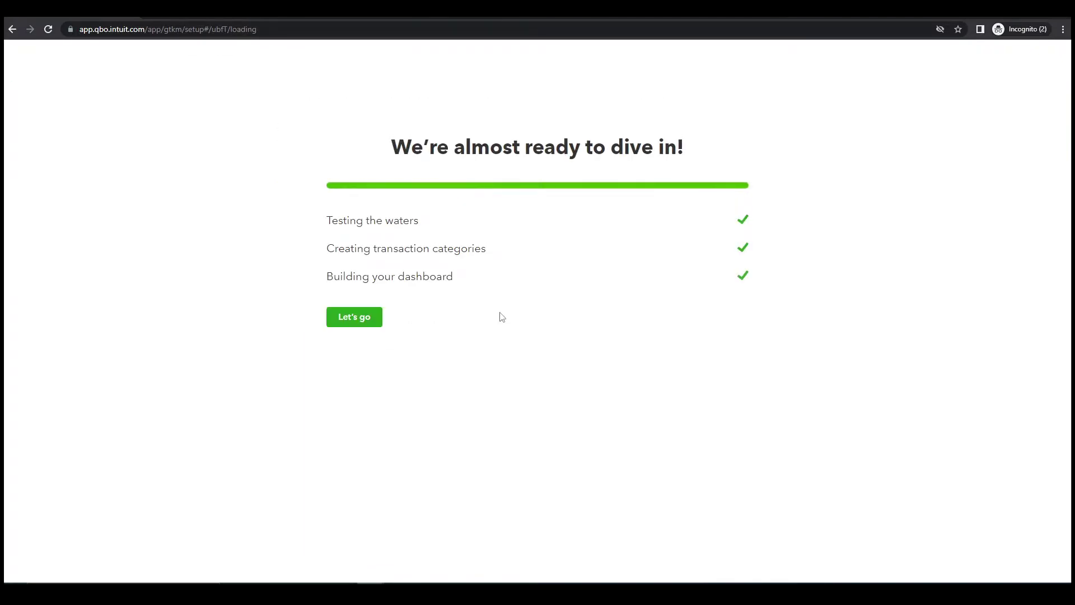
Enter the PC Wizard Corner dashboard, switch to Accountant view, and reopen the gear menu.
click(372, 316)
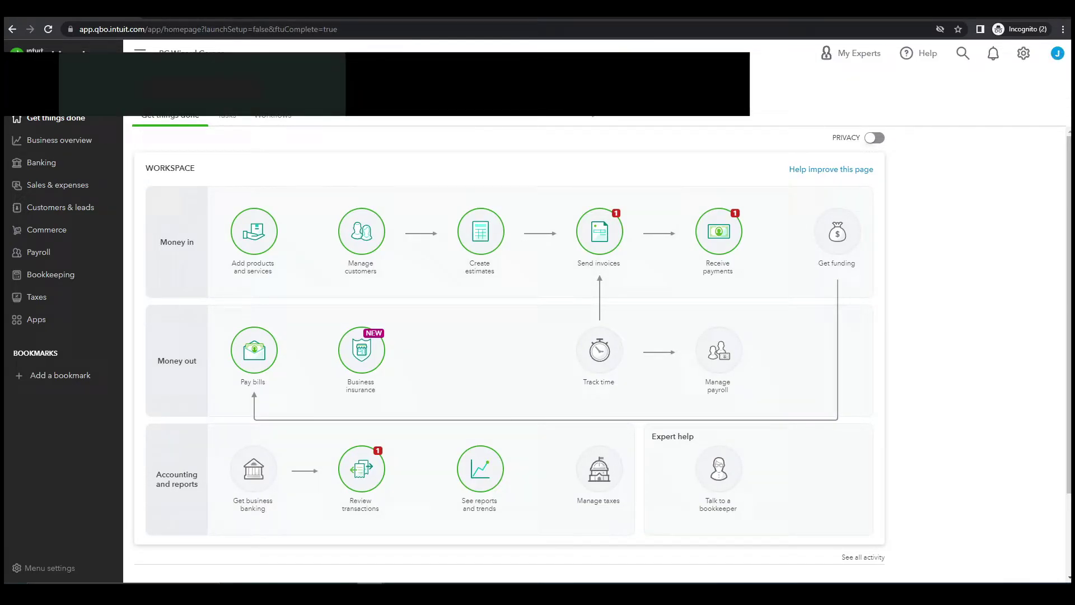
click(1030, 57)
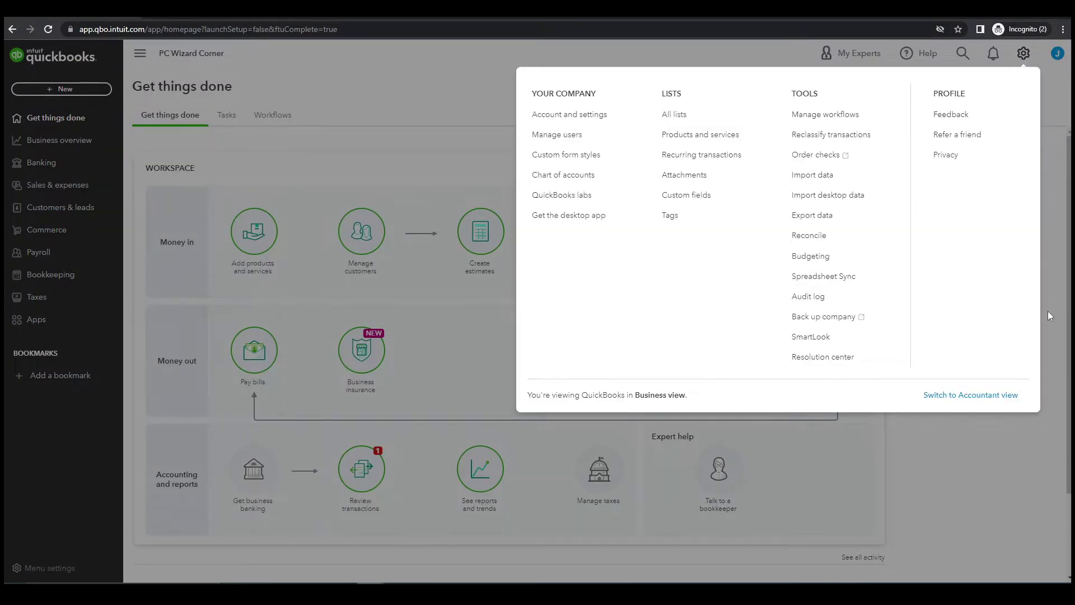
click(974, 399)
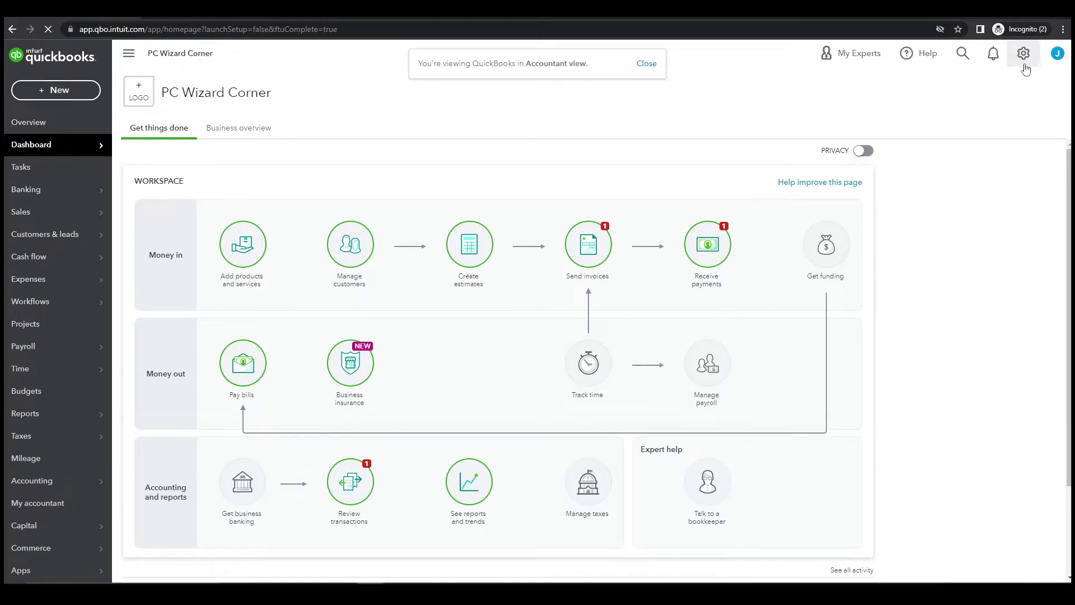
click(1024, 56)
Look over the Company, Billing & subscription and Usage pages, then go to Sales settings.
click(599, 114)
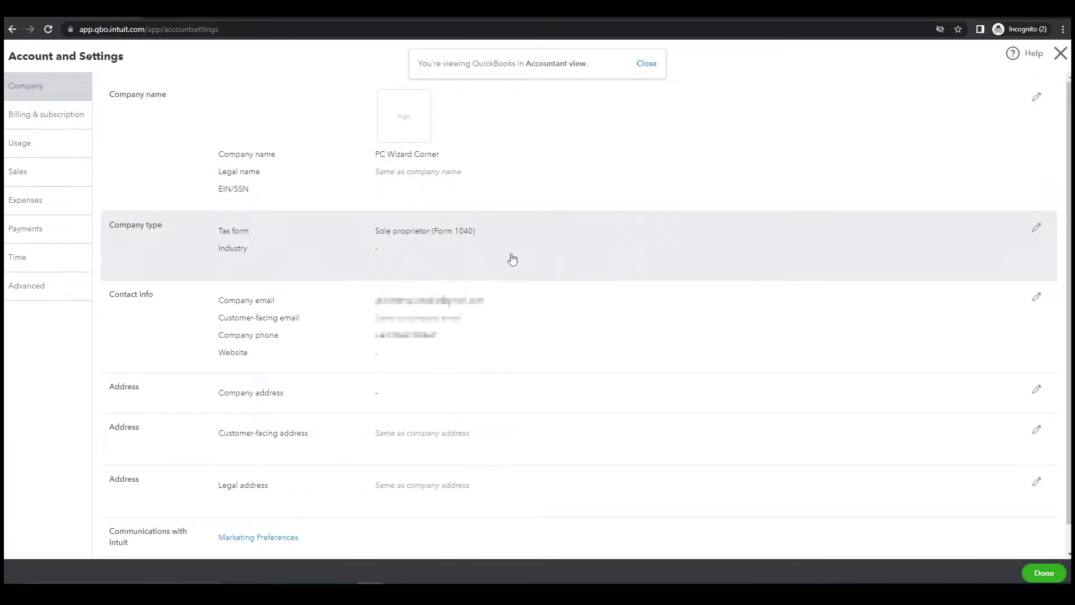
scroll(510, 263, down, 1)
scroll(481, 331, up, 1)
scroll(482, 331, down, 1)
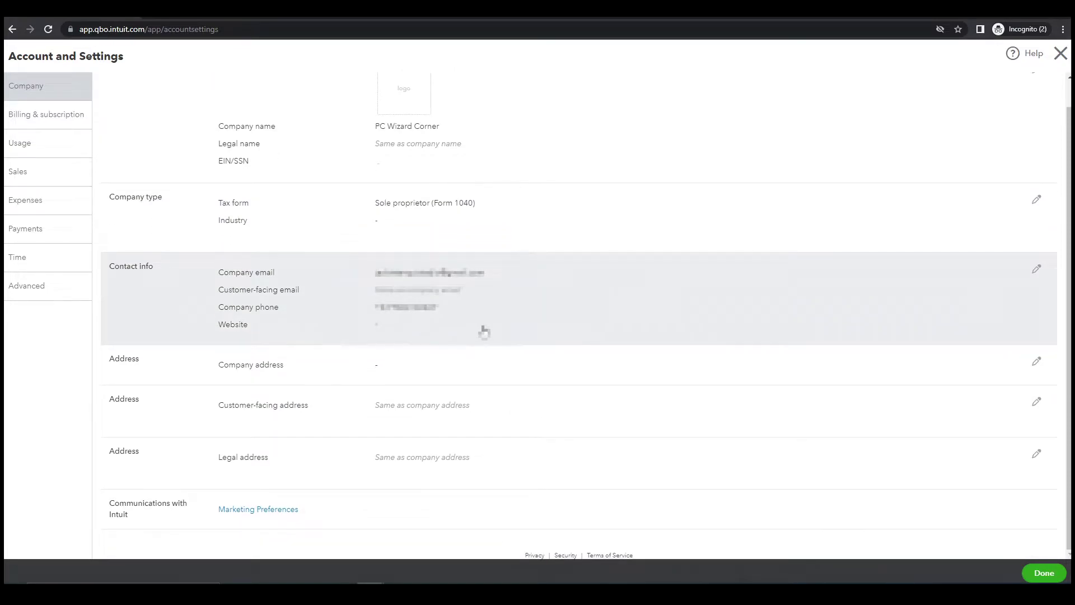
scroll(482, 330, up, 1)
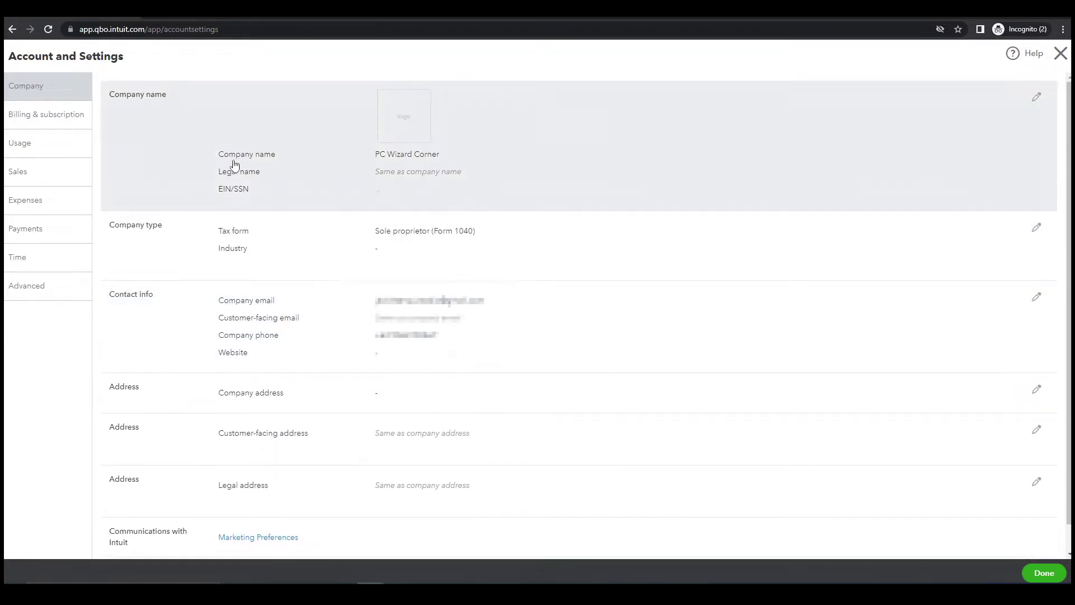
click(62, 125)
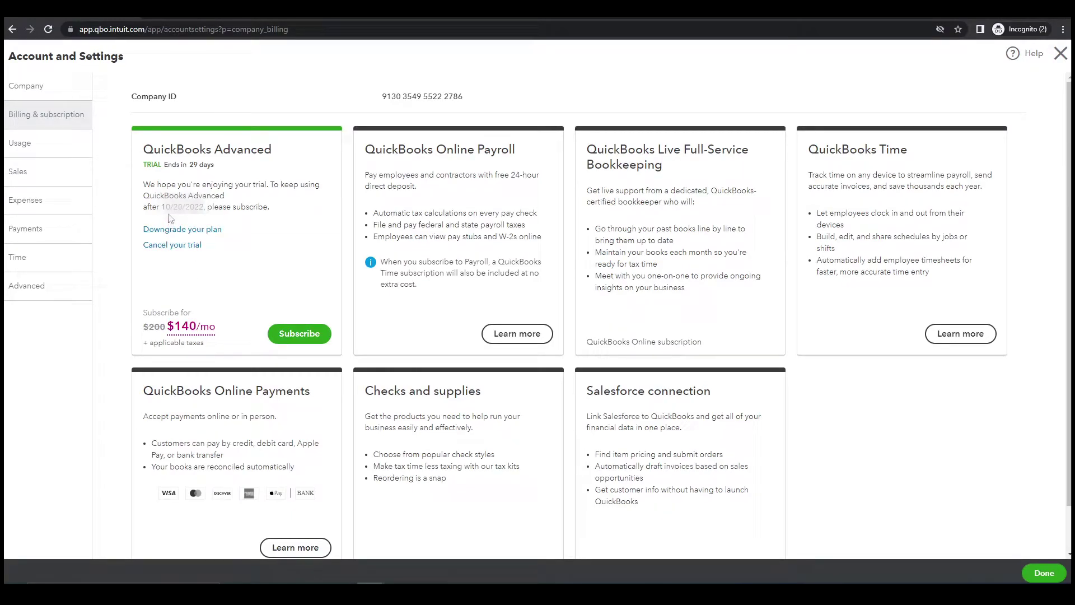
click(56, 153)
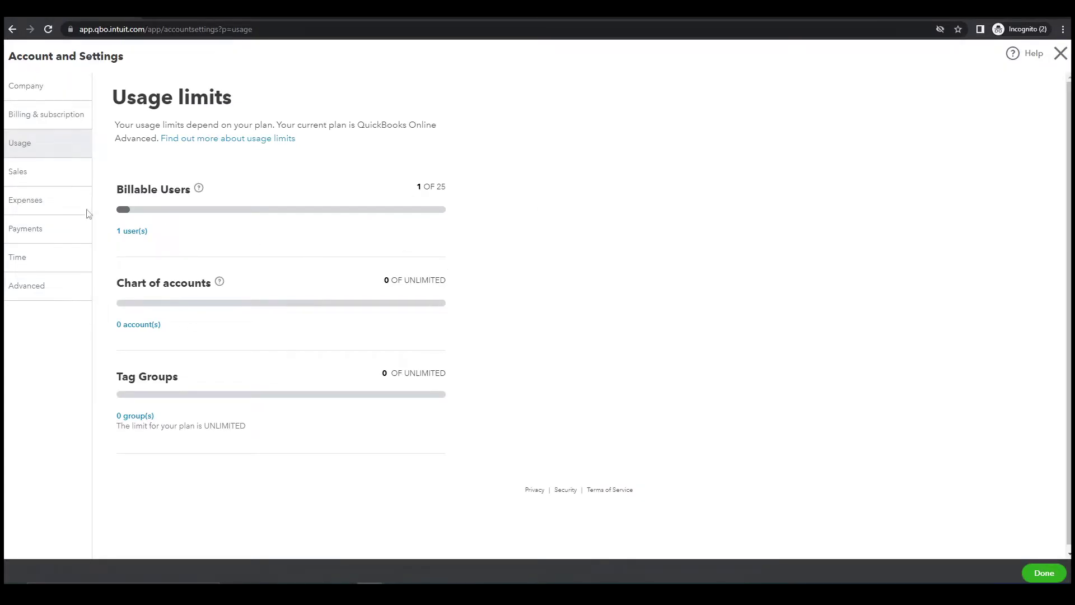
click(48, 178)
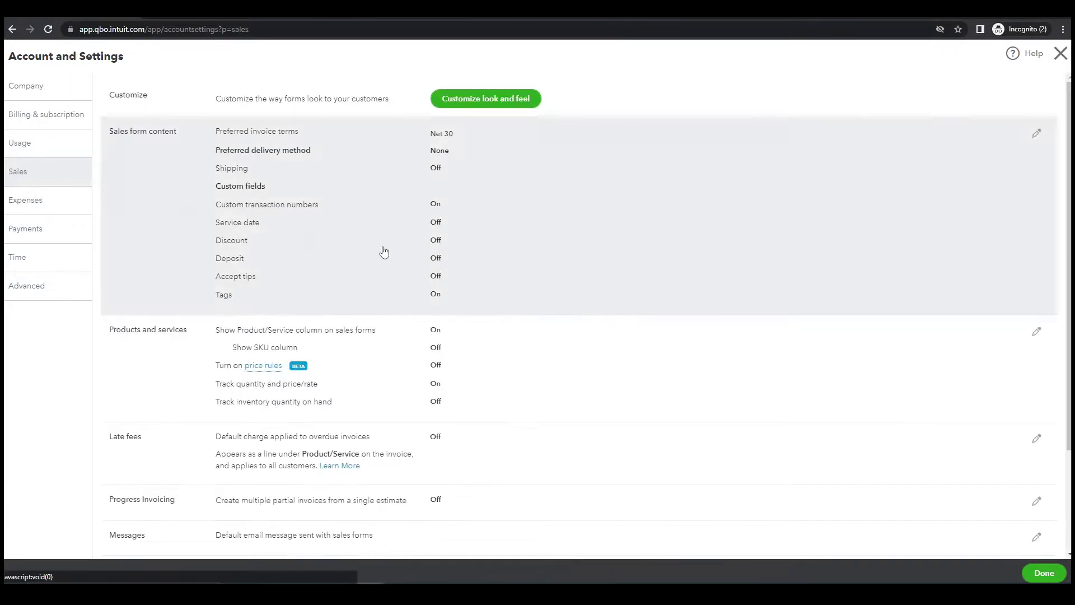
Turn on service date, discount and deposit on sales forms, leave tips off, and save.
click(439, 230)
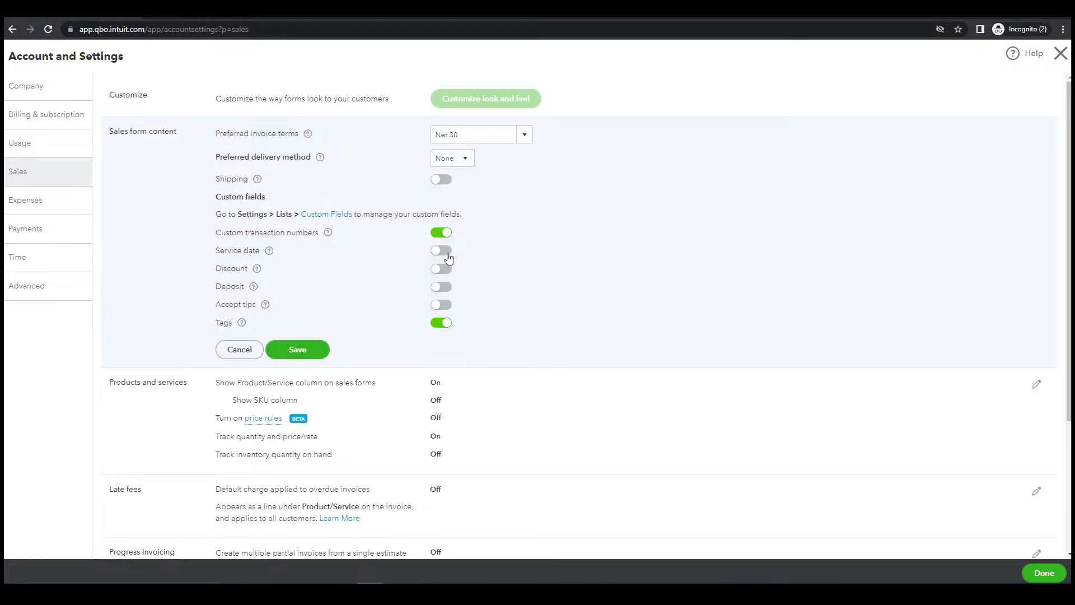
click(448, 256)
click(448, 271)
click(447, 288)
click(446, 310)
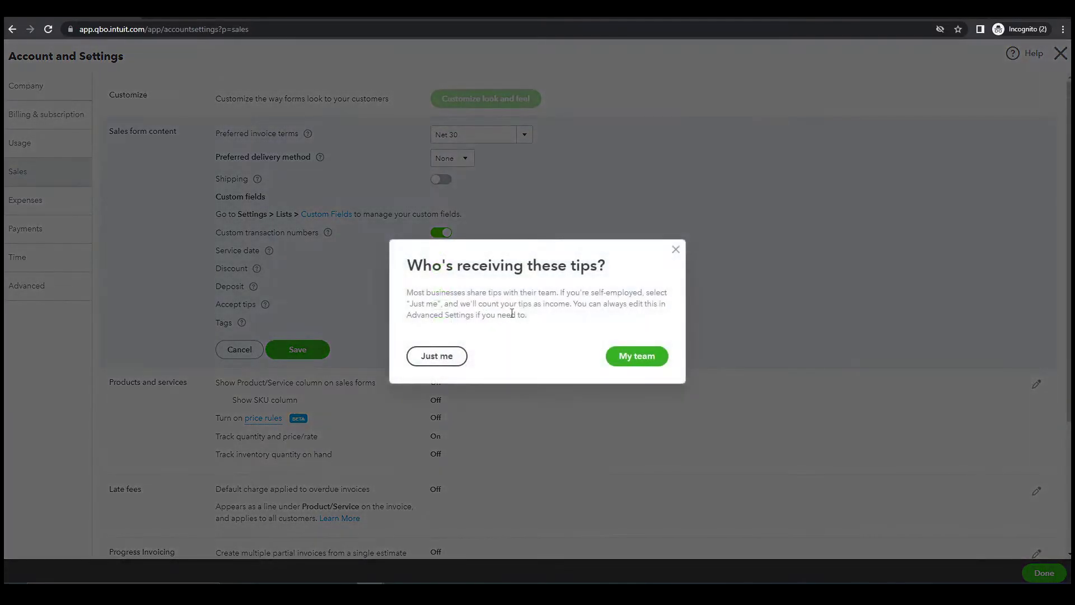
click(675, 249)
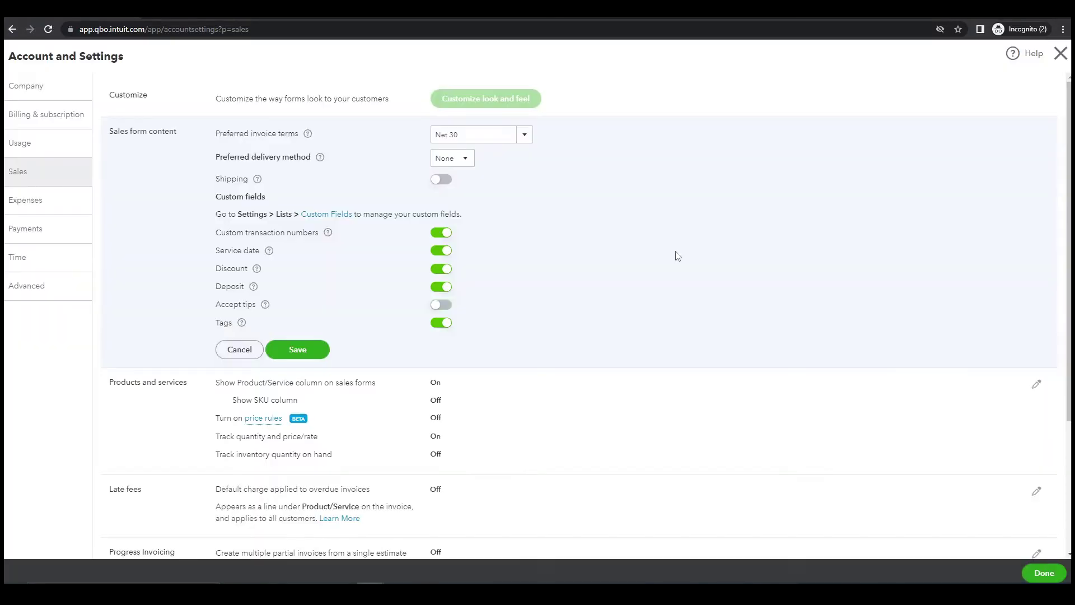
click(279, 354)
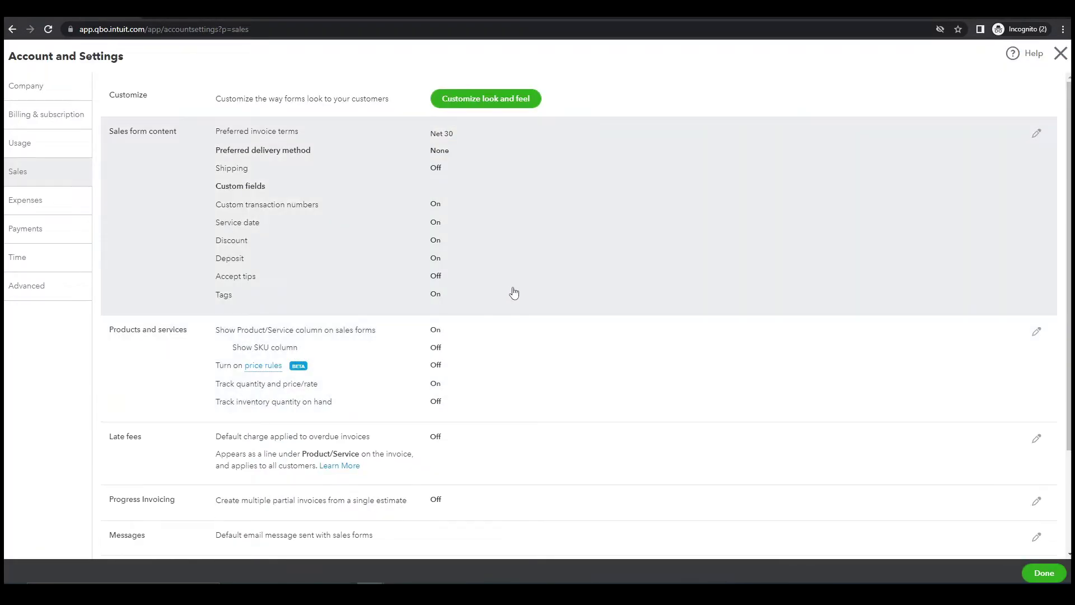
scroll(491, 330, down, 3)
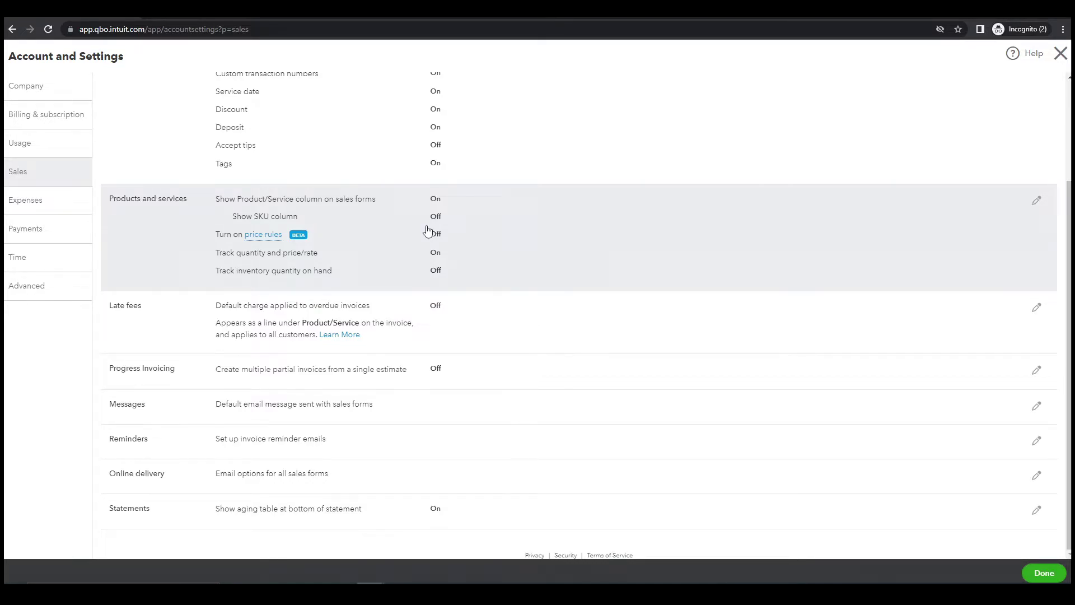
Enable the SKU column and inventory quantity tracking, accepting the FIFO notice, and save.
click(437, 231)
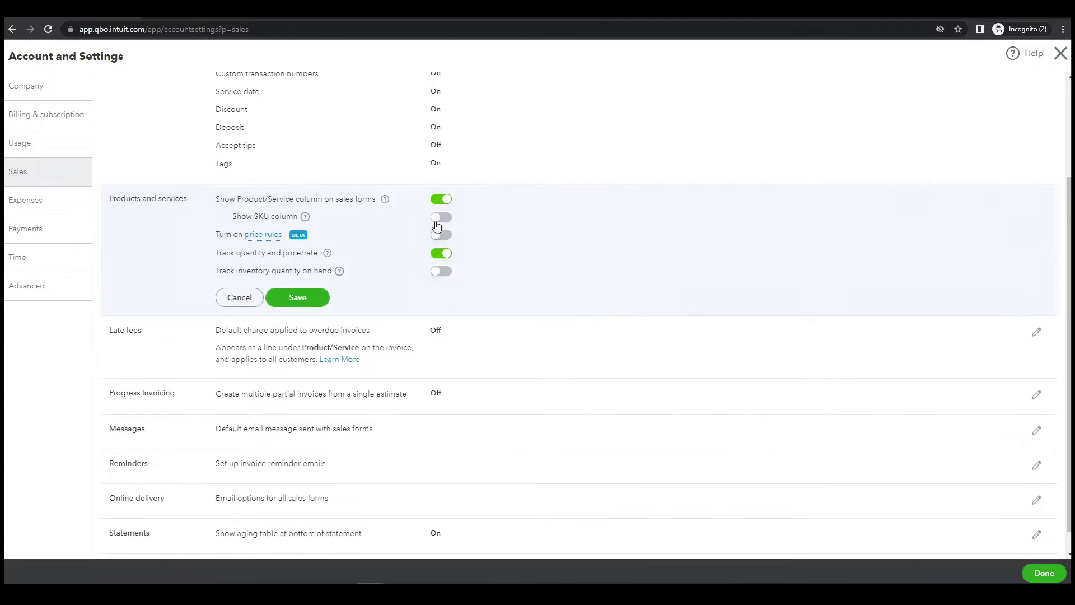
click(446, 219)
click(447, 273)
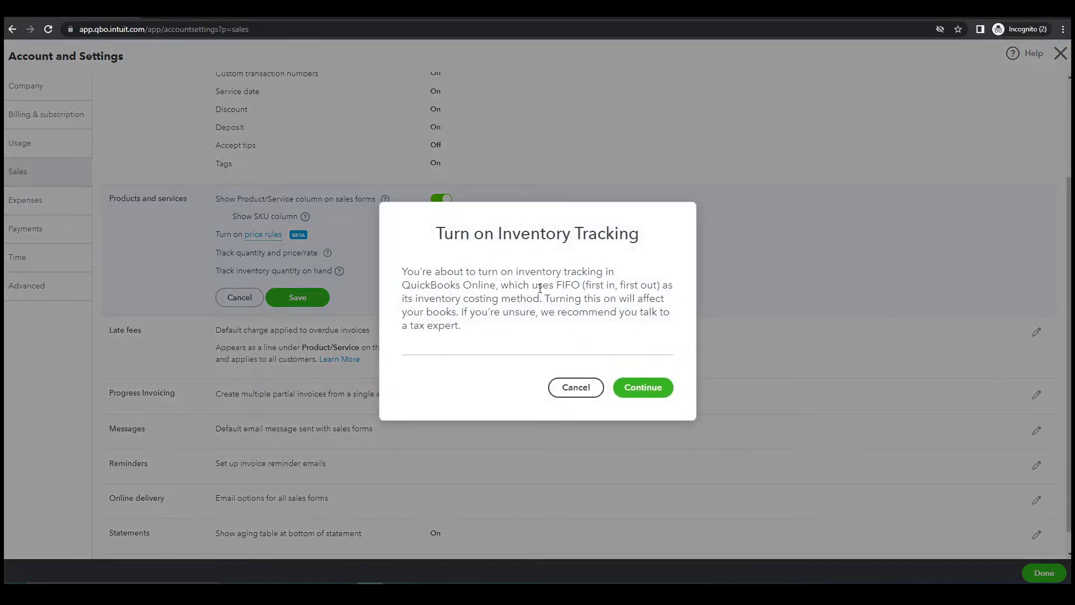
click(660, 389)
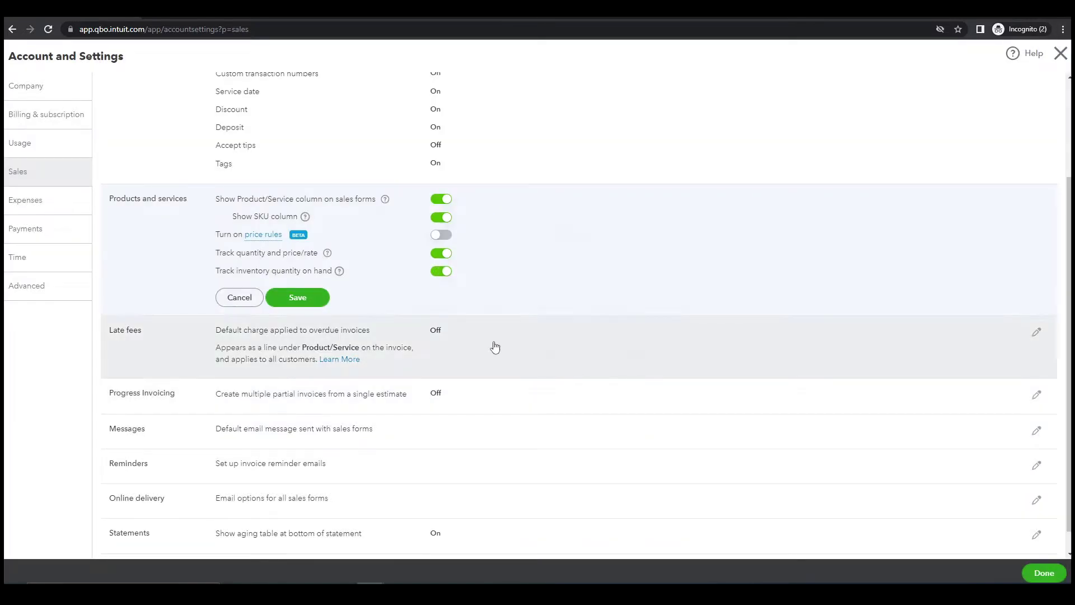
click(304, 304)
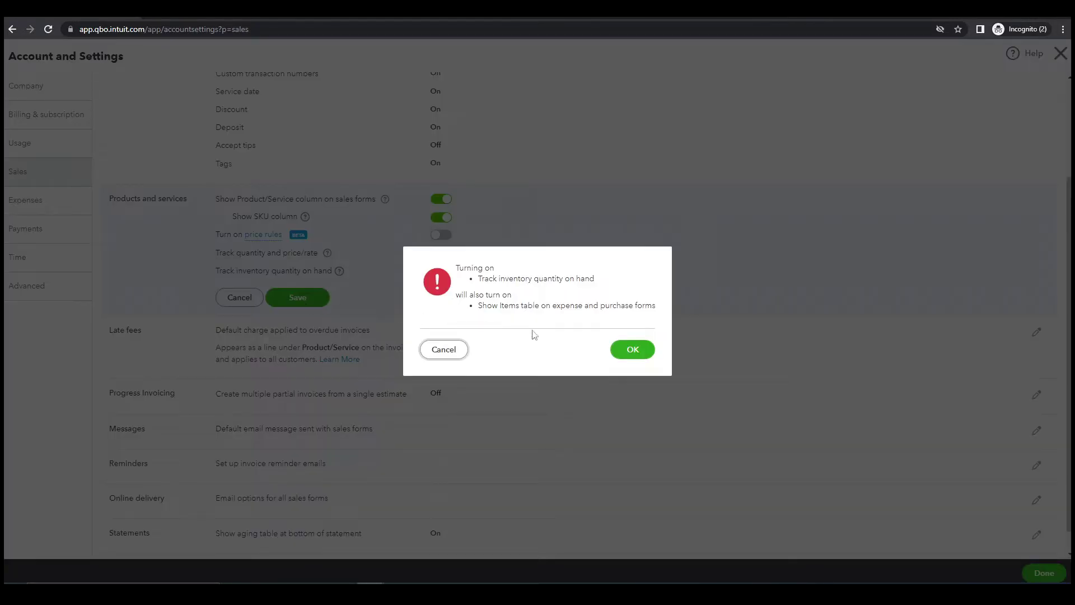
click(630, 357)
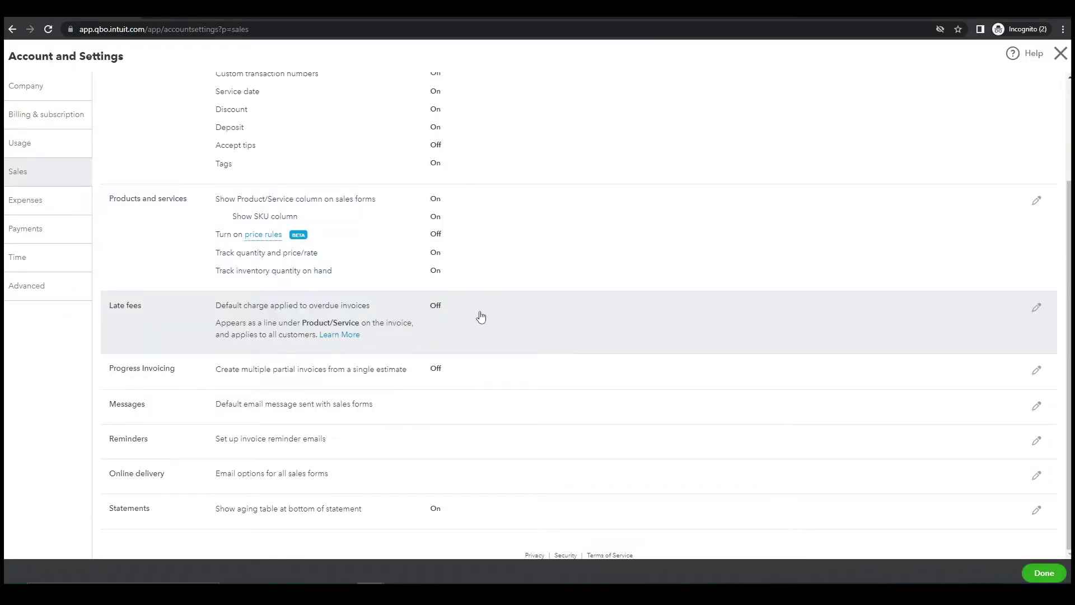
click(439, 314)
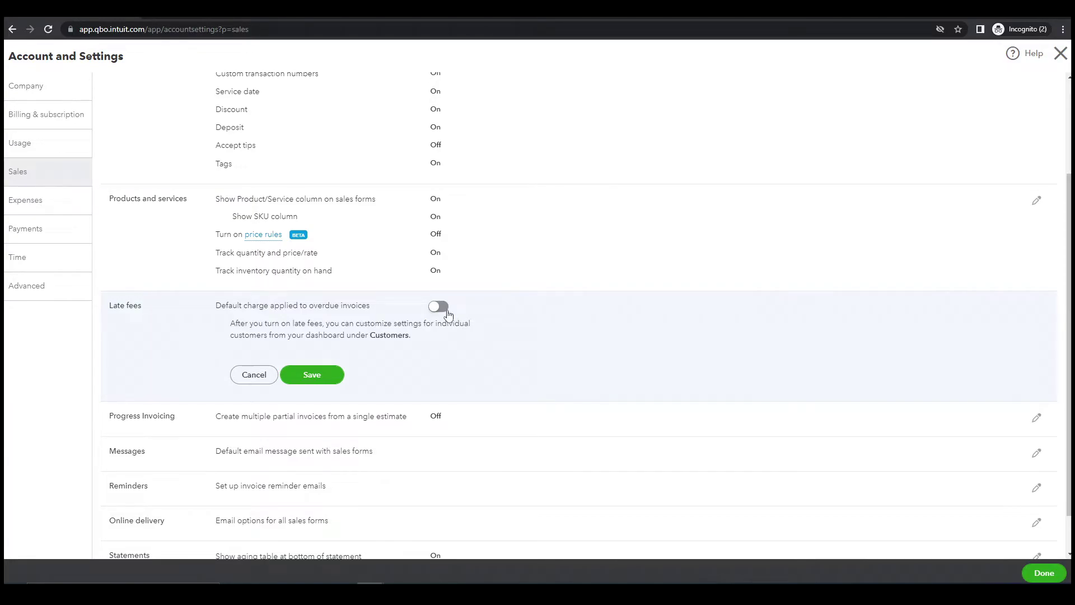
click(439, 306)
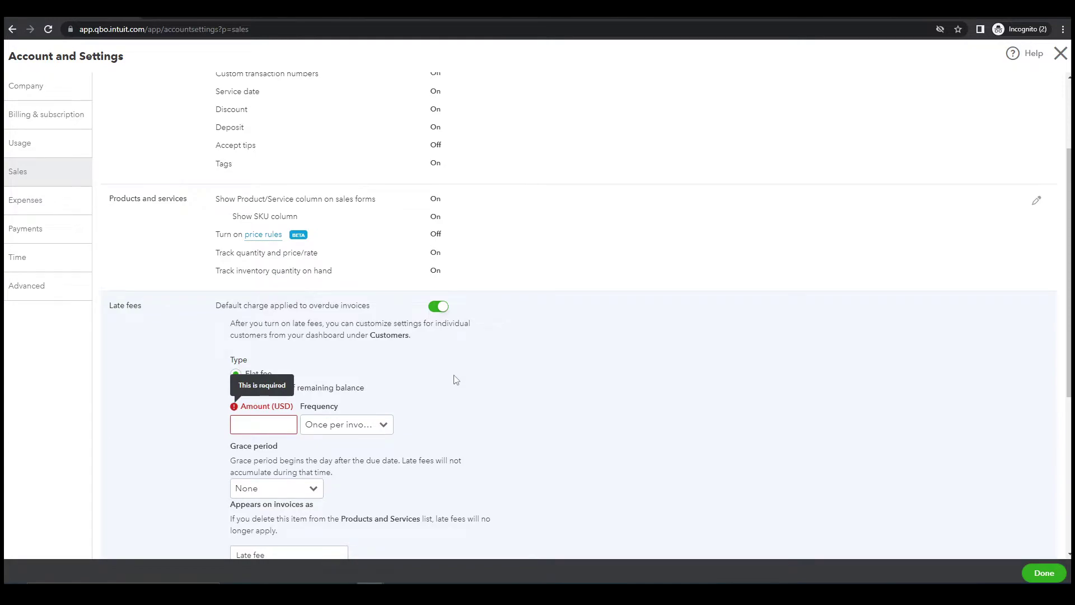
scroll(457, 378, down, 3)
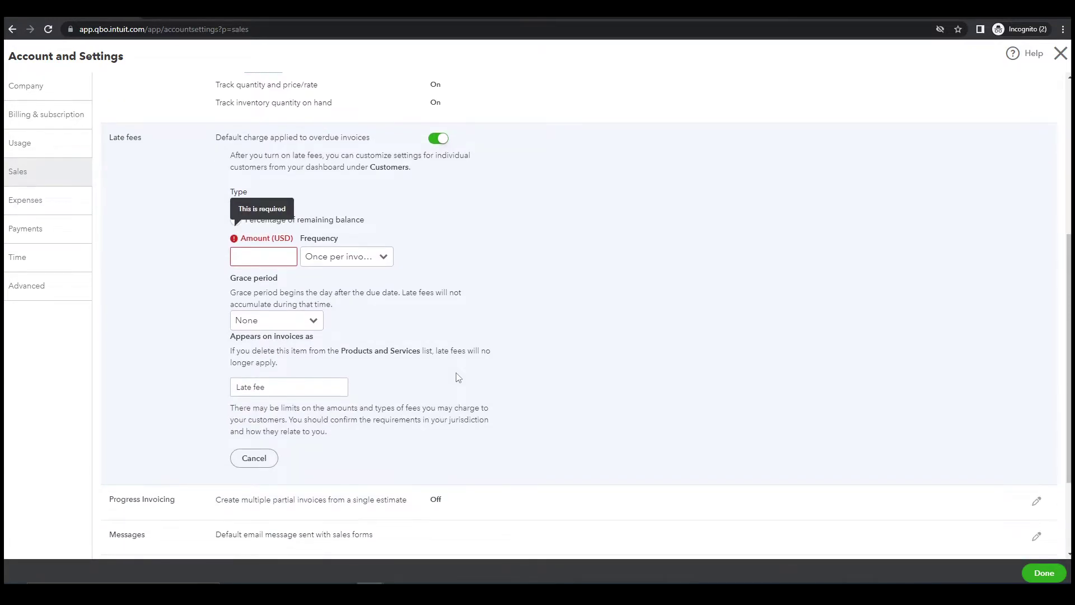
click(253, 458)
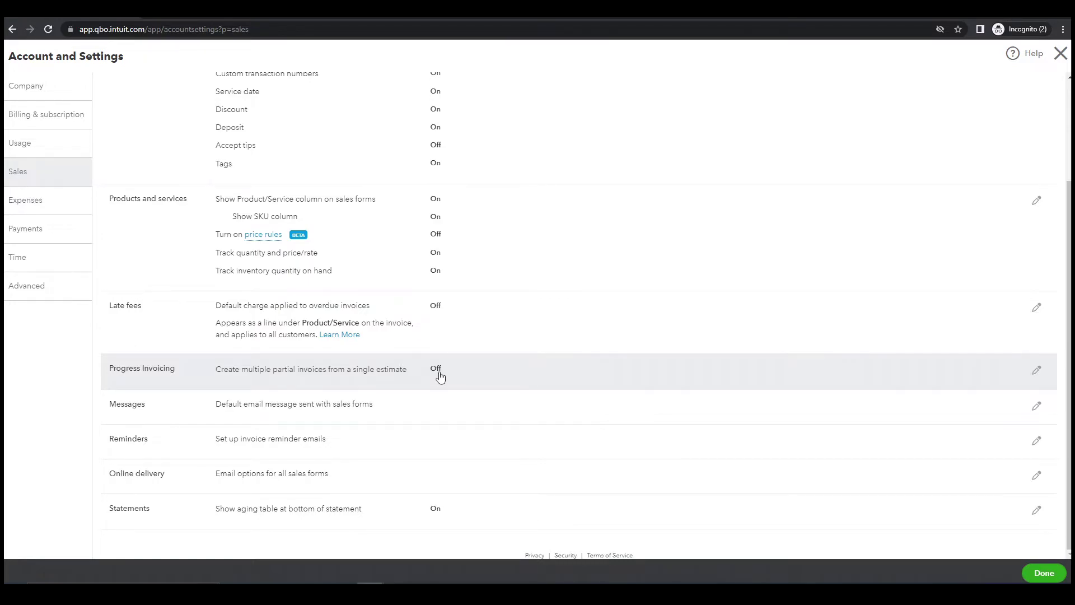
click(439, 374)
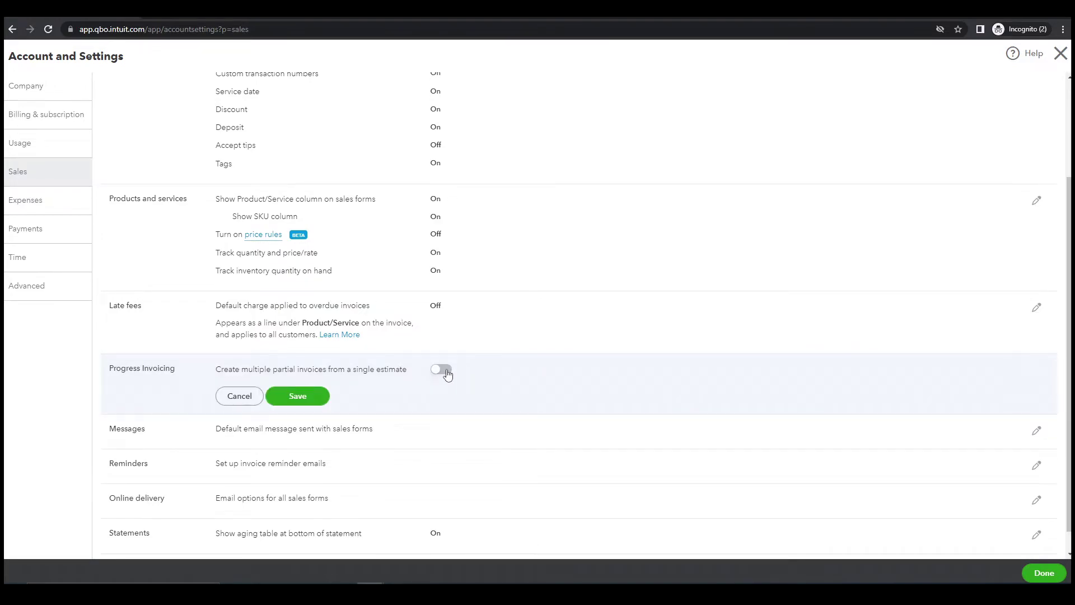
click(441, 370)
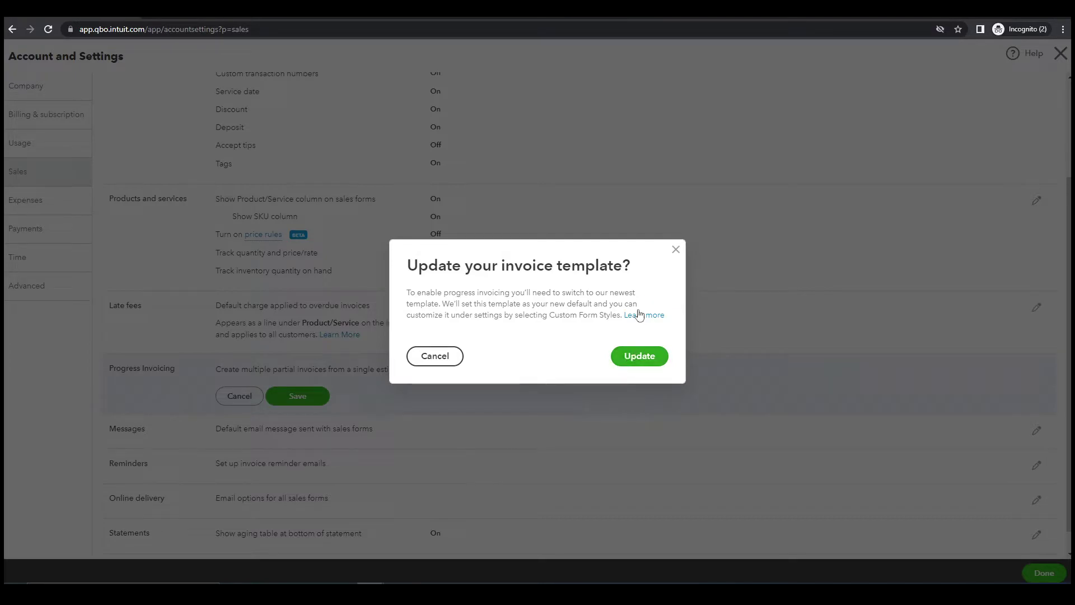
click(674, 252)
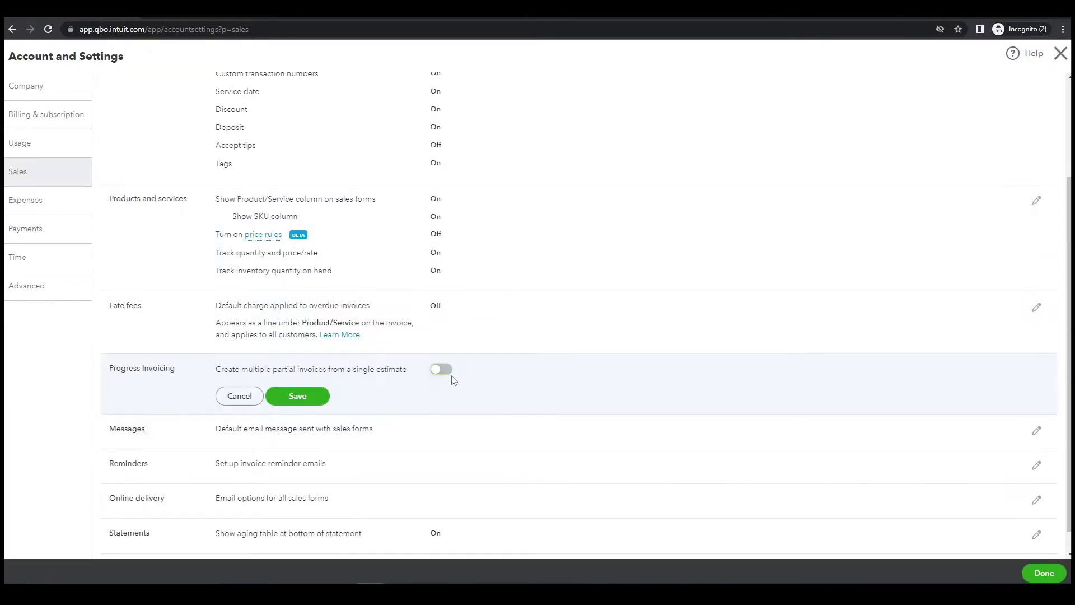
click(250, 402)
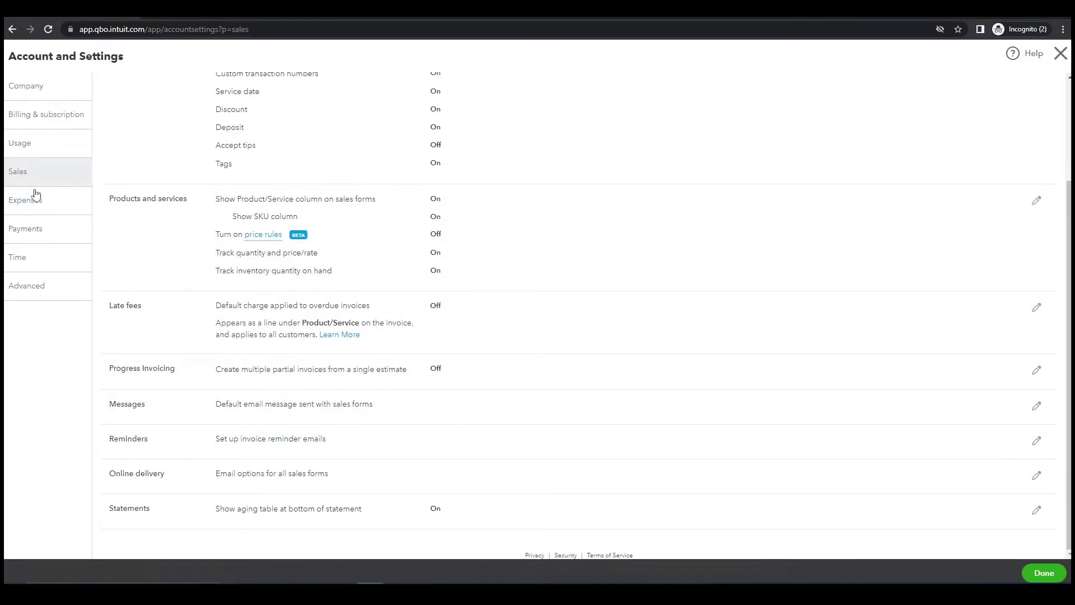
Turn on tracking expenses by customer and billable expenses, set bill terms to Net 30, and save.
click(32, 200)
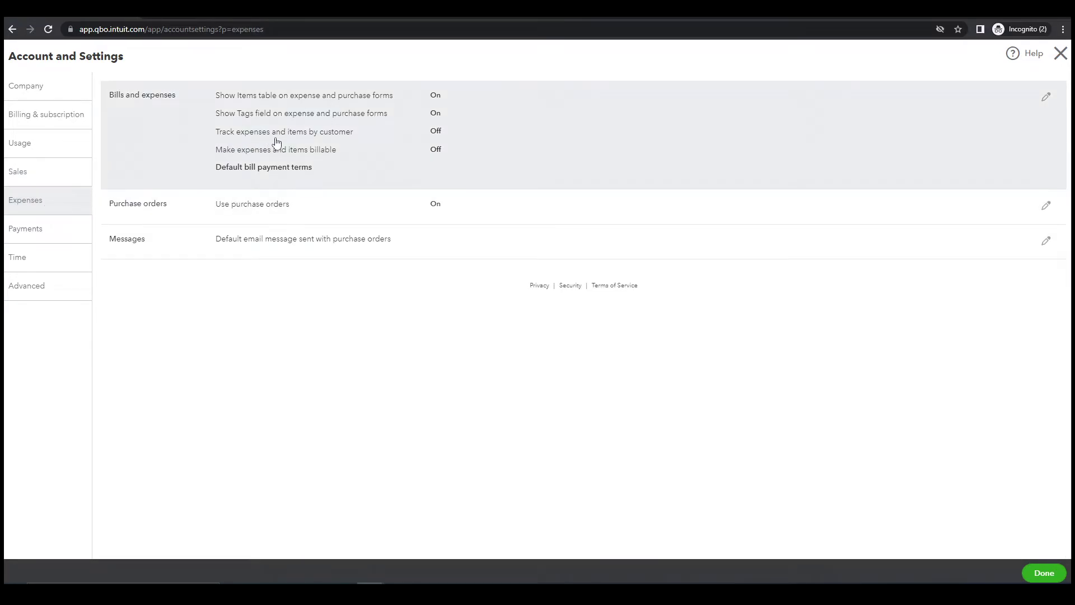
click(439, 137)
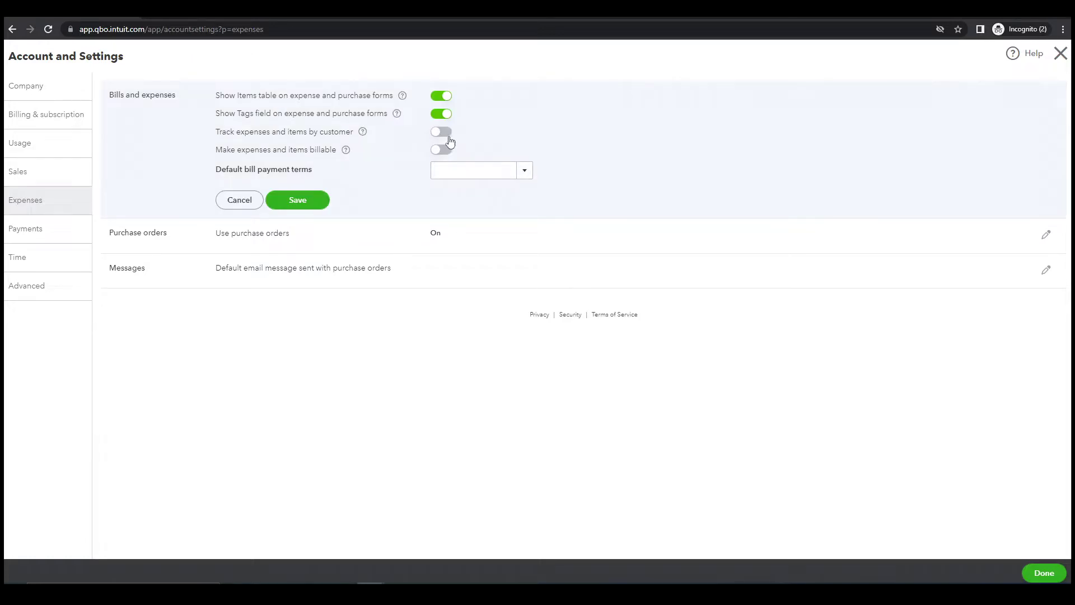
click(442, 133)
click(447, 152)
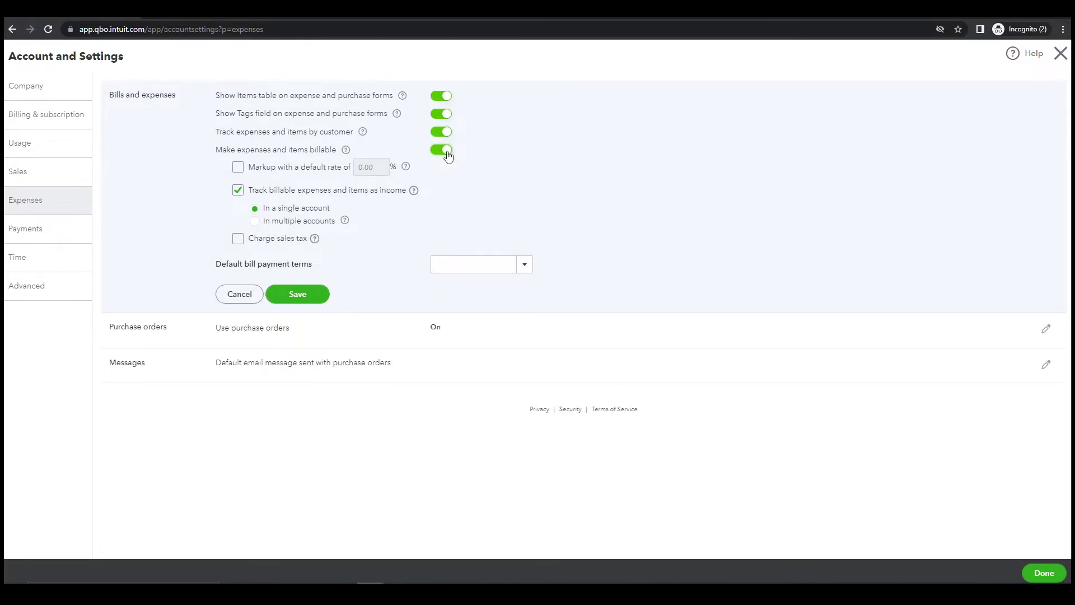
click(526, 266)
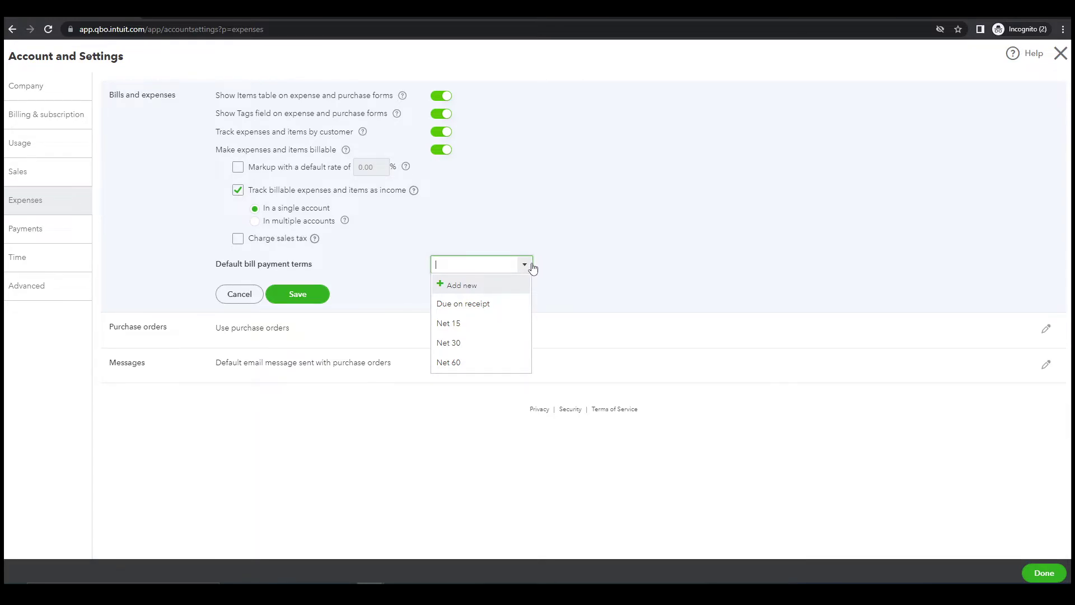
click(496, 345)
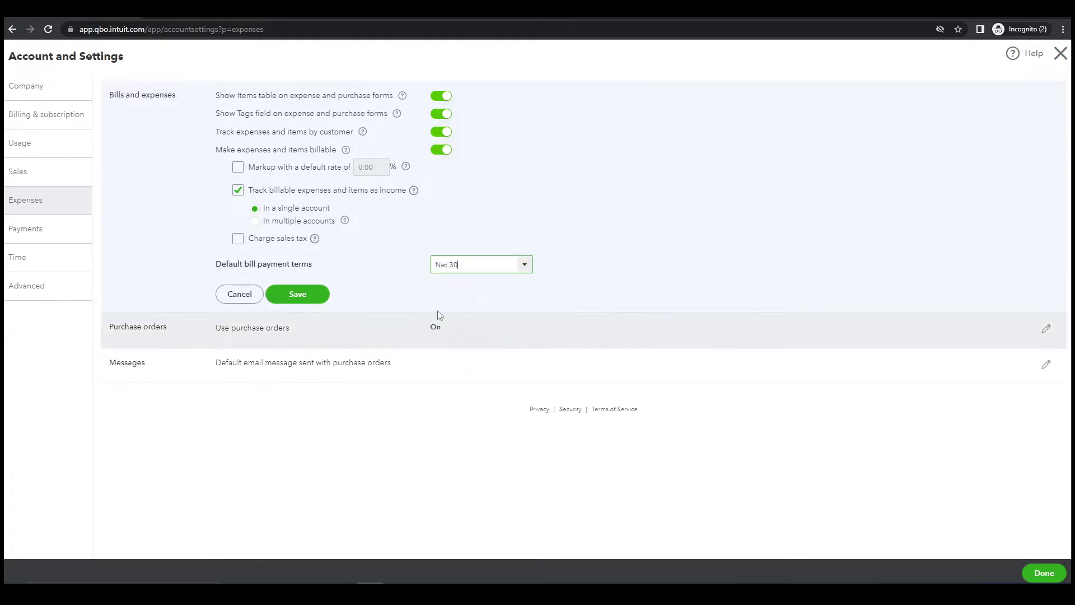
click(311, 300)
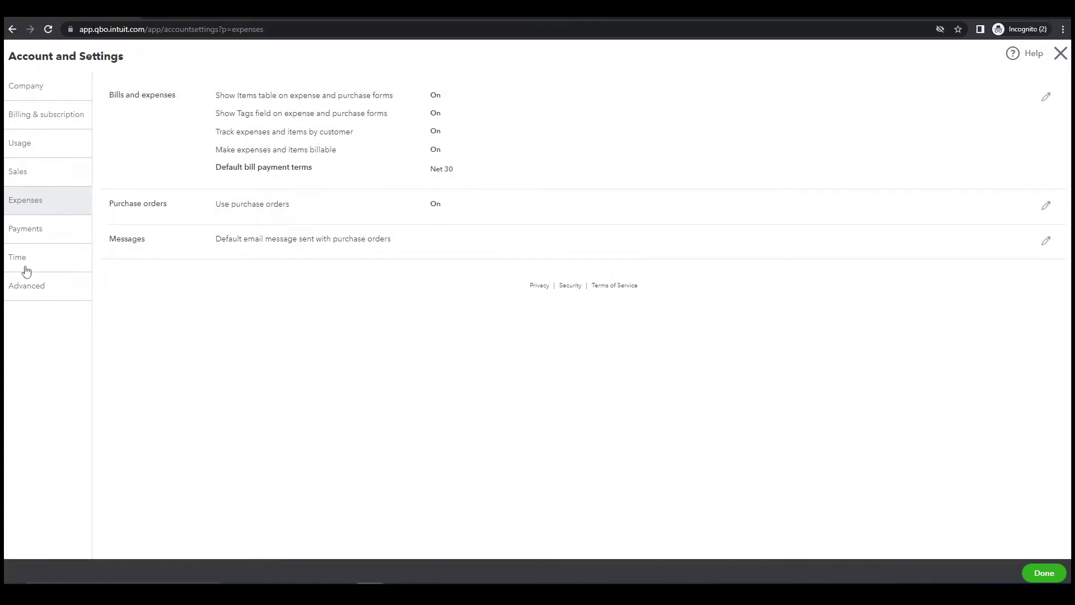
Look over the Payments and Time settings, then move to the Advanced settings.
click(34, 237)
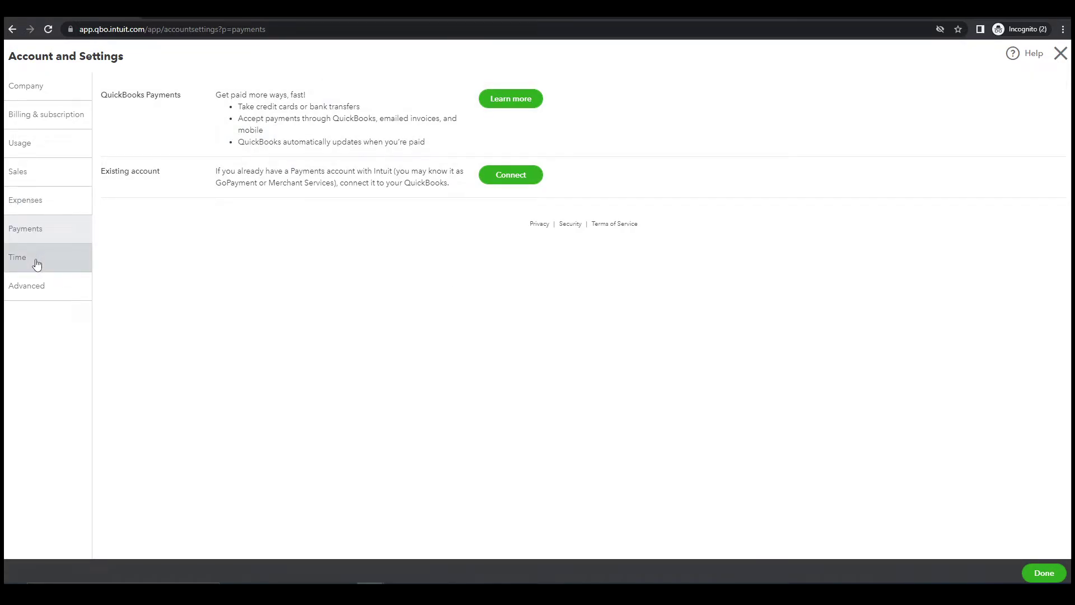
click(34, 261)
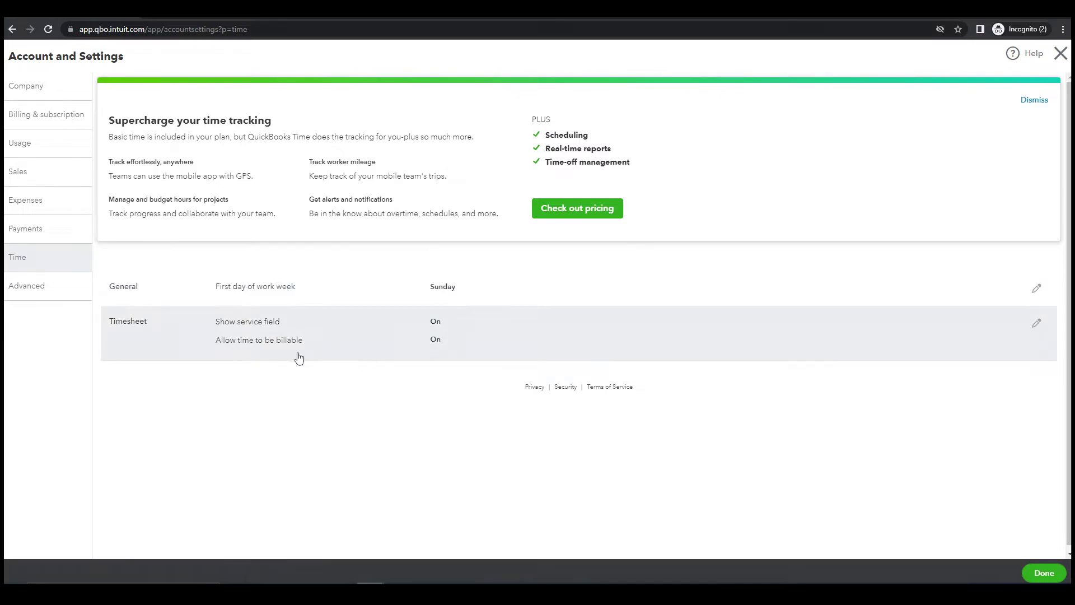
click(31, 290)
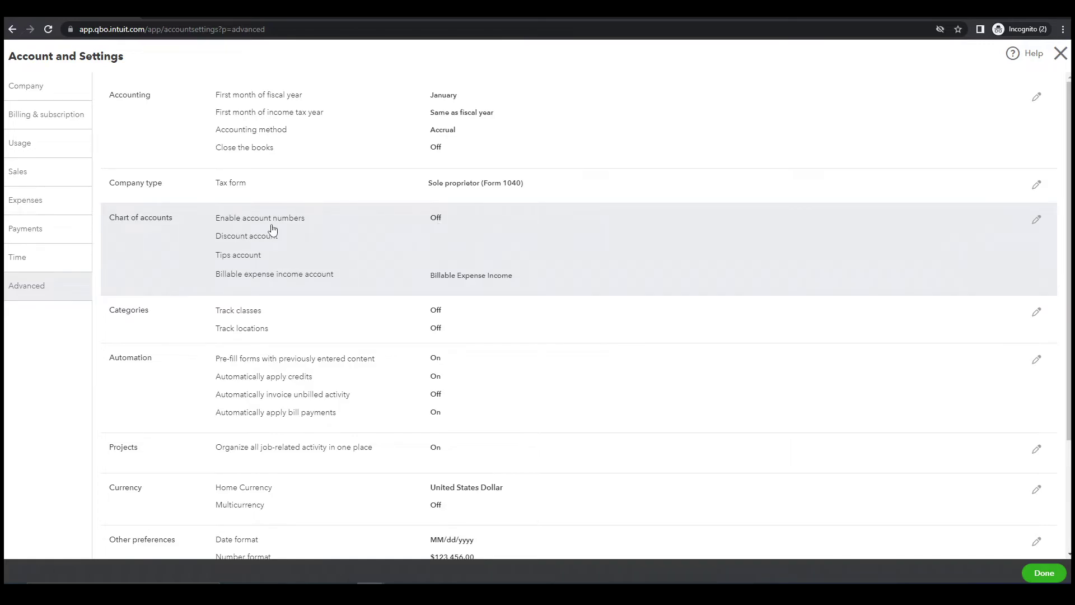
Turn on class tracking with a missing-class warning and one class per transaction row.
click(440, 318)
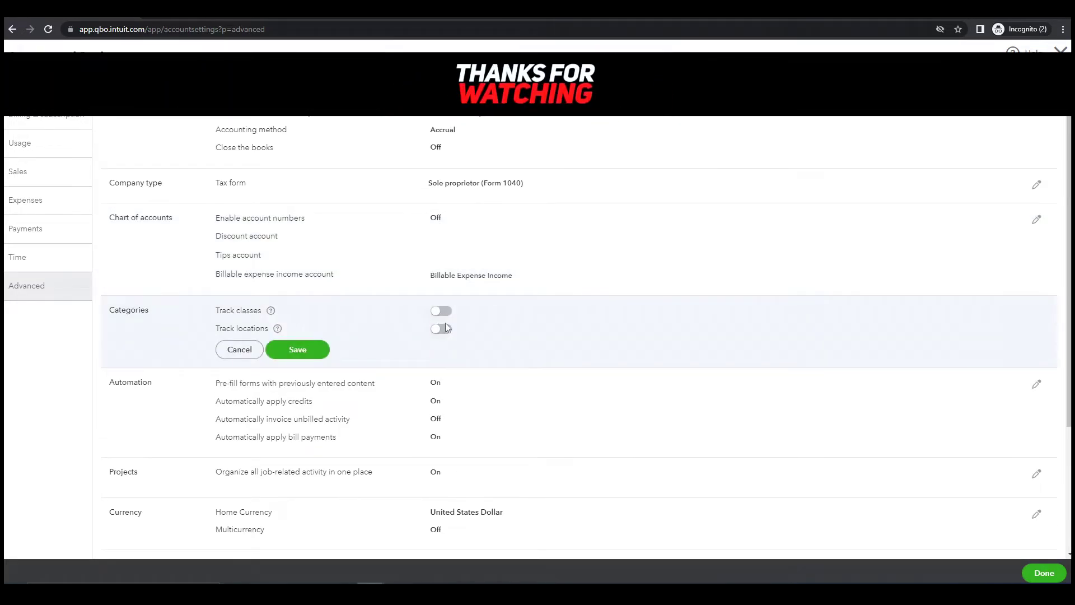
click(446, 314)
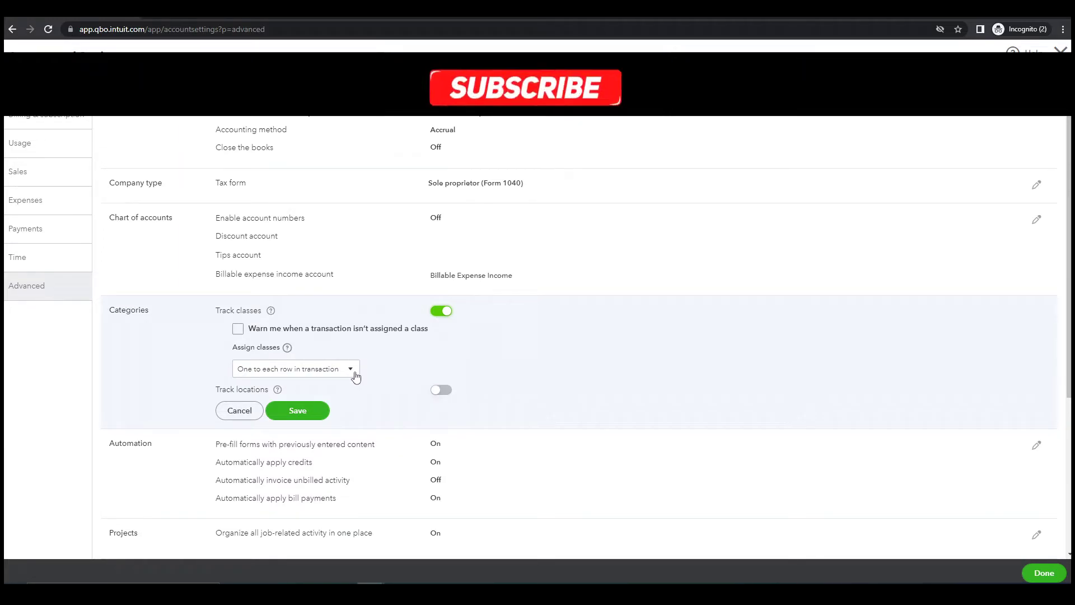
click(239, 329)
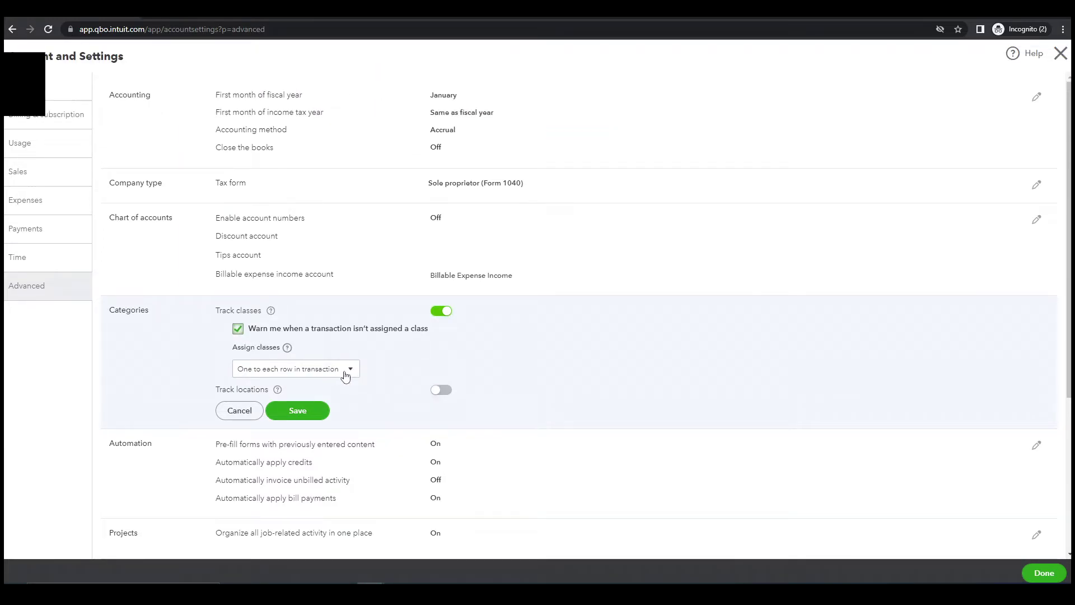
click(350, 371)
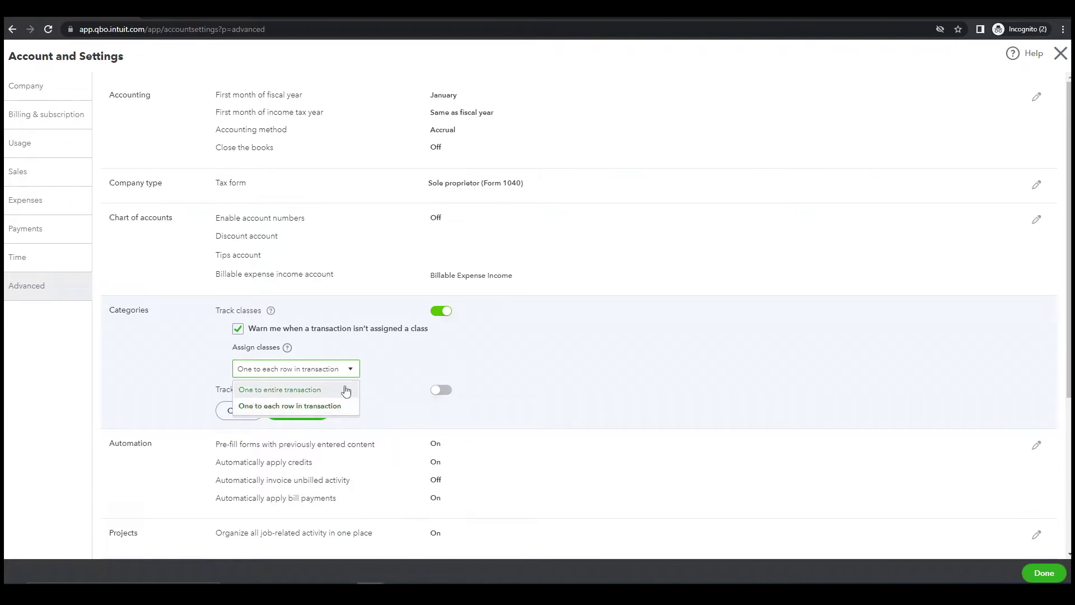
click(395, 367)
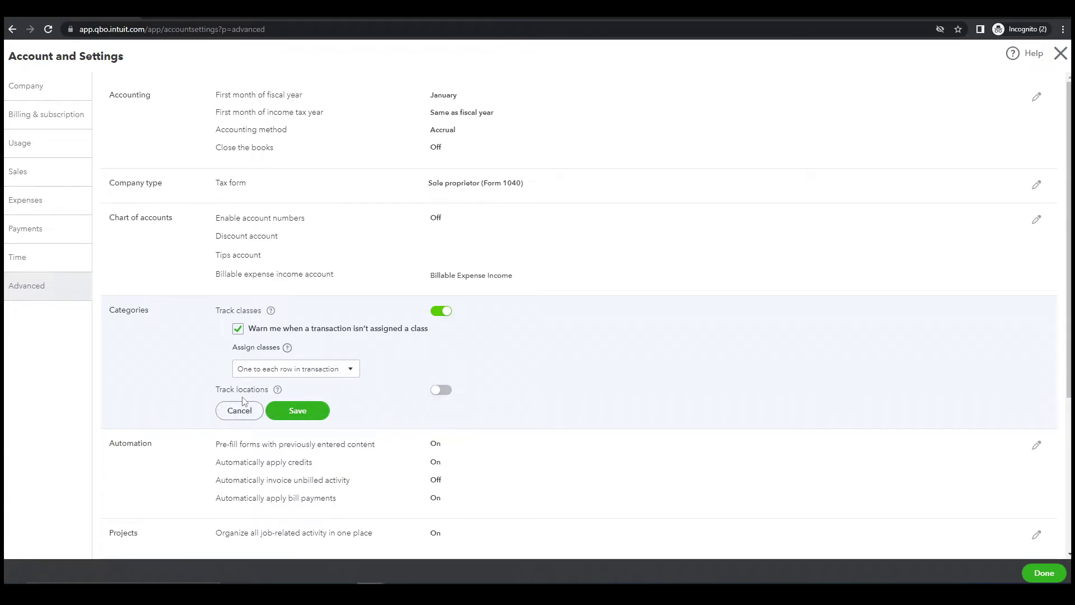
Turn on location tracking and set the location label to Division.
click(448, 395)
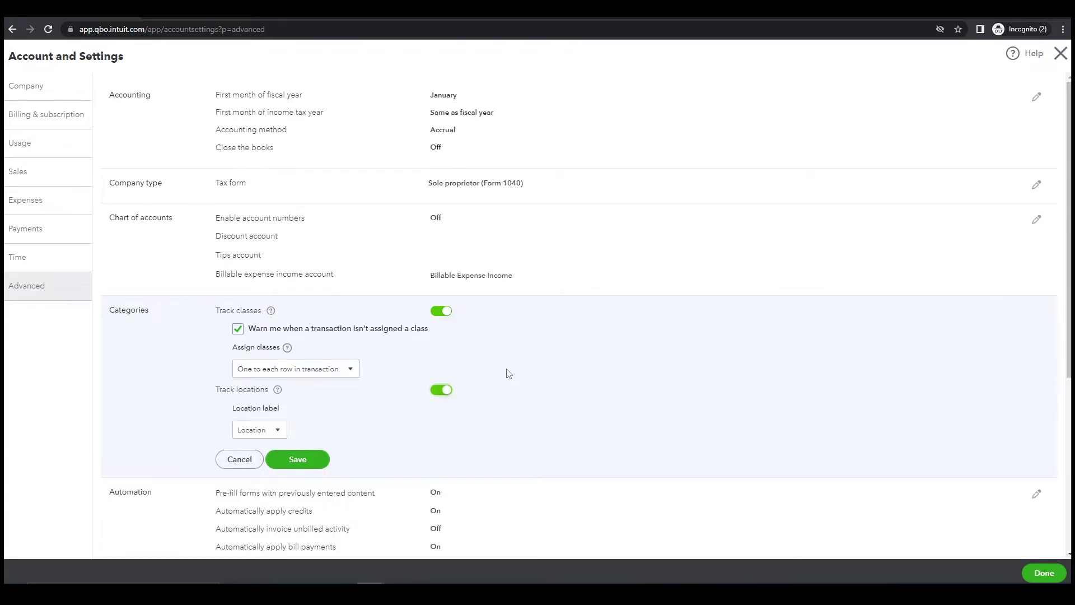
click(282, 433)
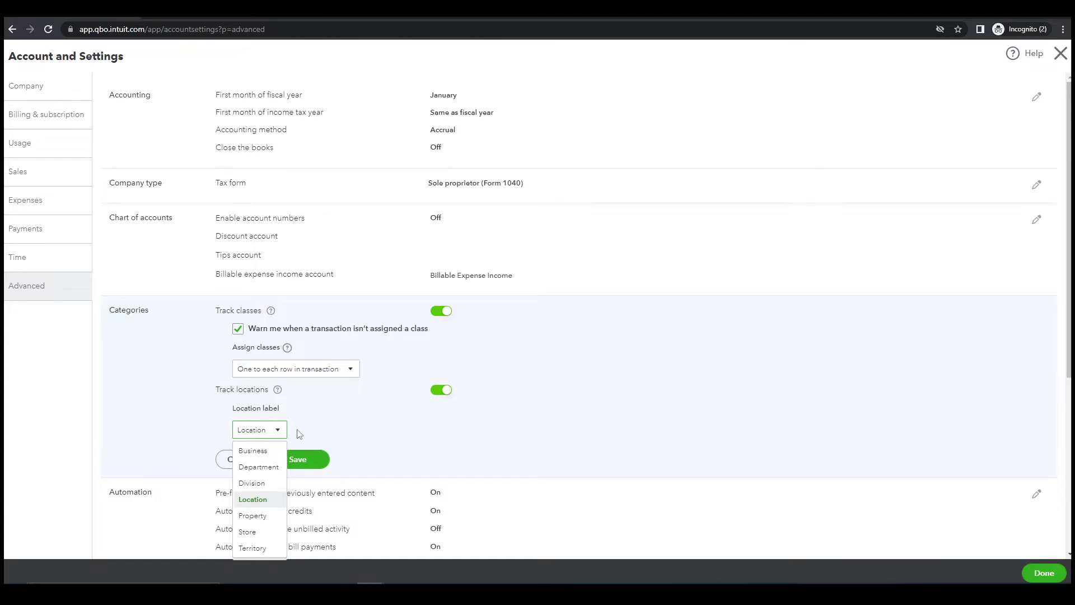
scroll(300, 431, down, 3)
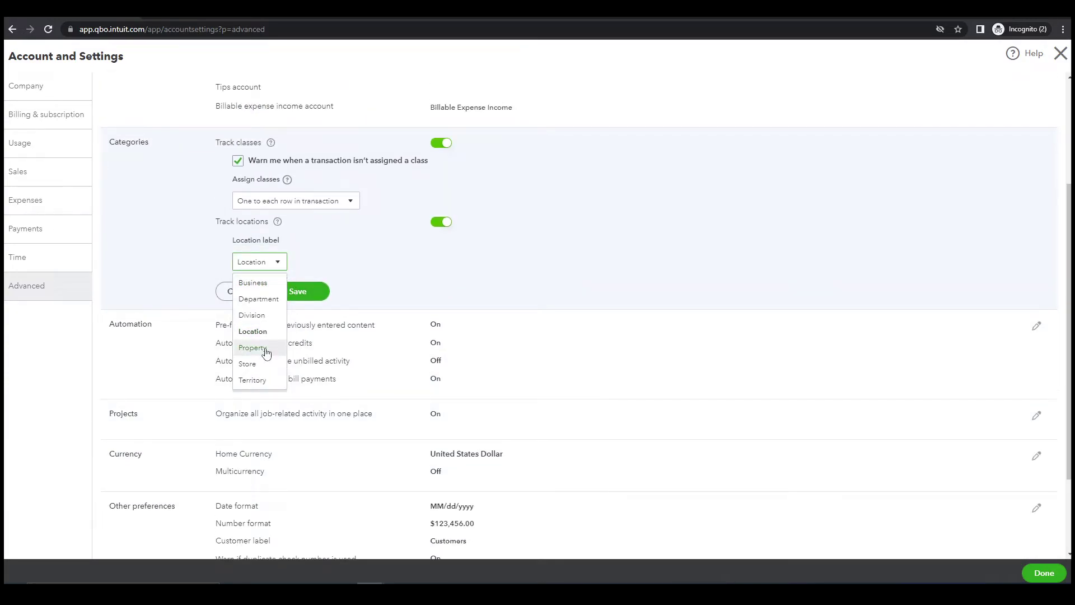
double_click(264, 319)
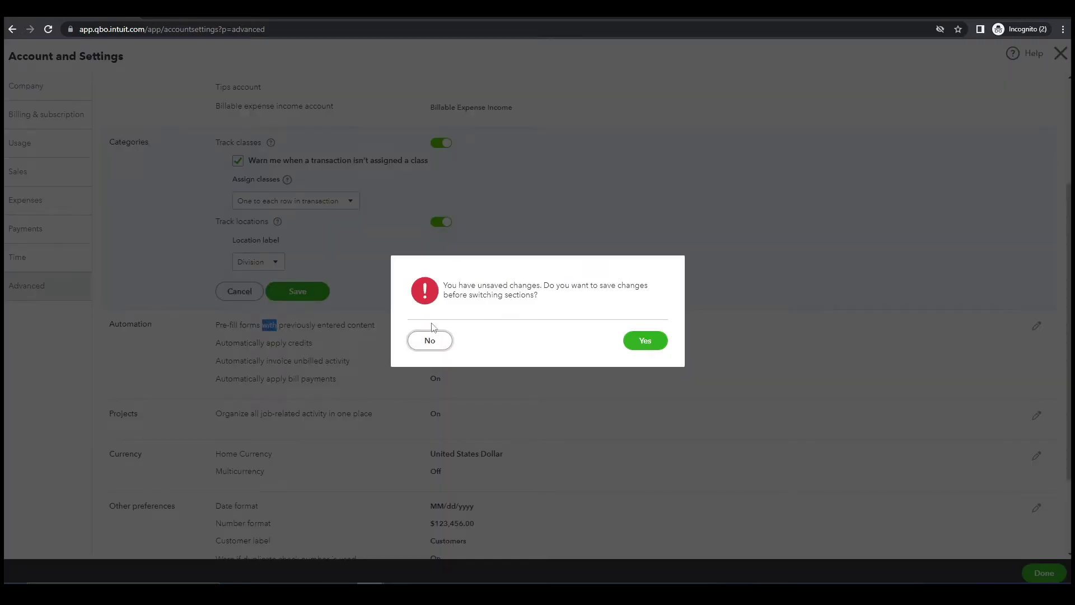
Save the pending class and location tracking changes.
click(642, 351)
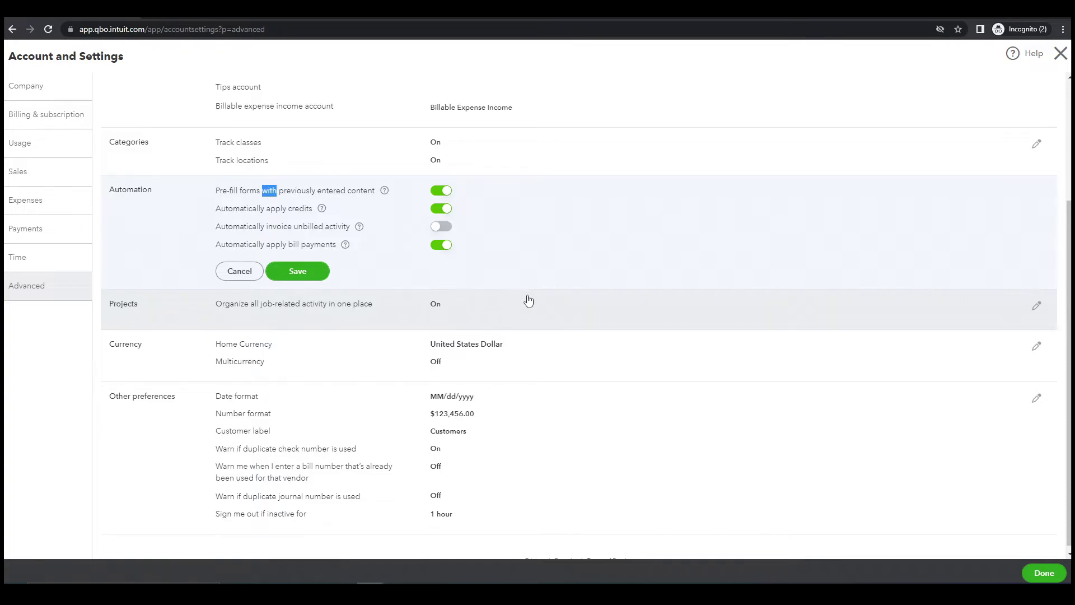
scroll(527, 301, up, 3)
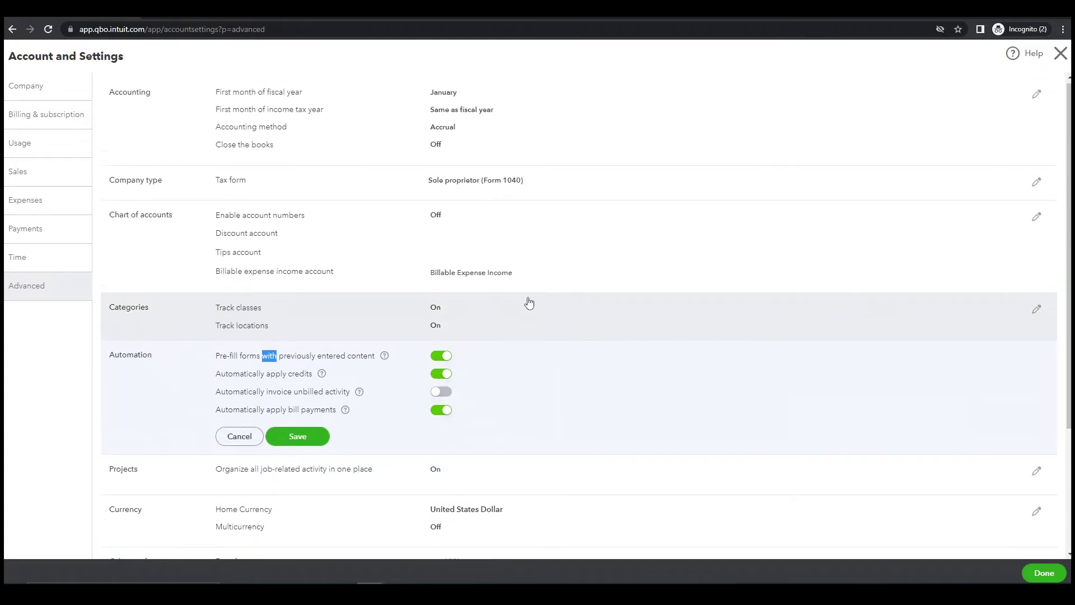
scroll(528, 300, down, 3)
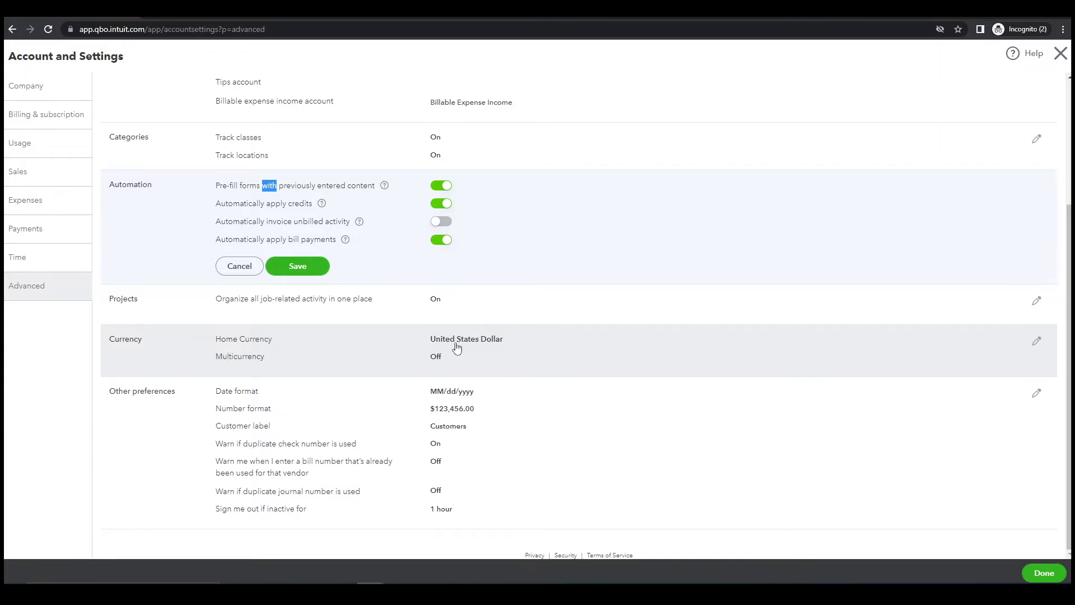
Change the home currency to PHP - Philippine Peso and save it.
click(455, 348)
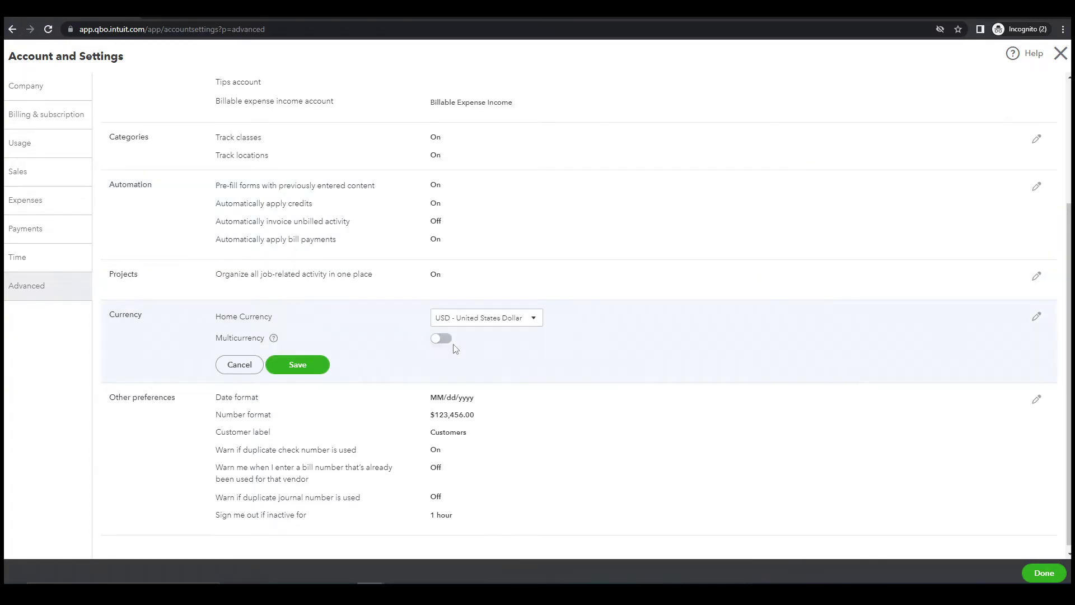
click(534, 321)
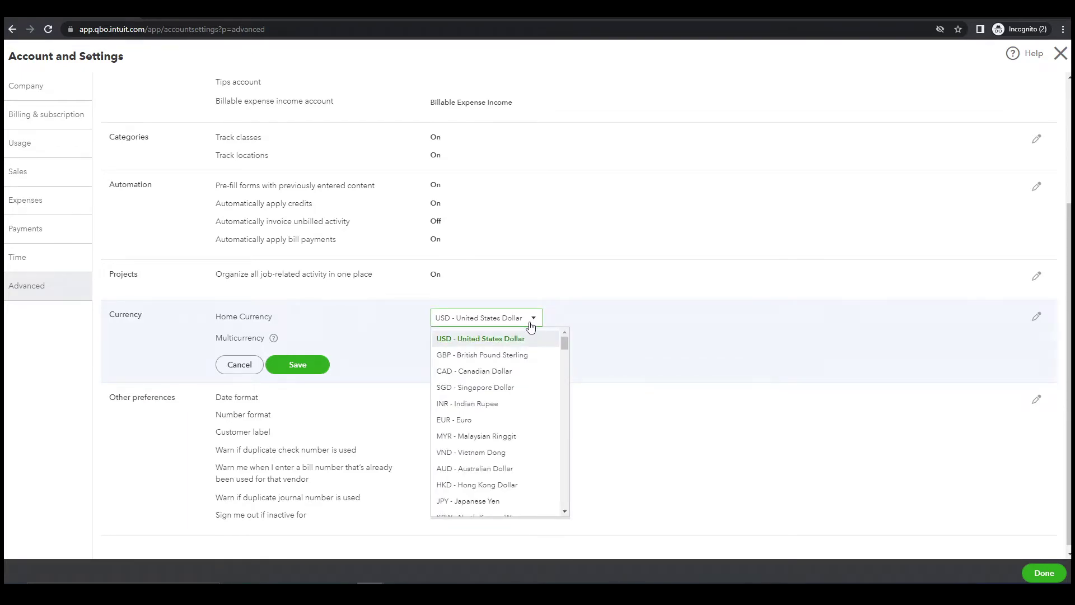
text(ph)
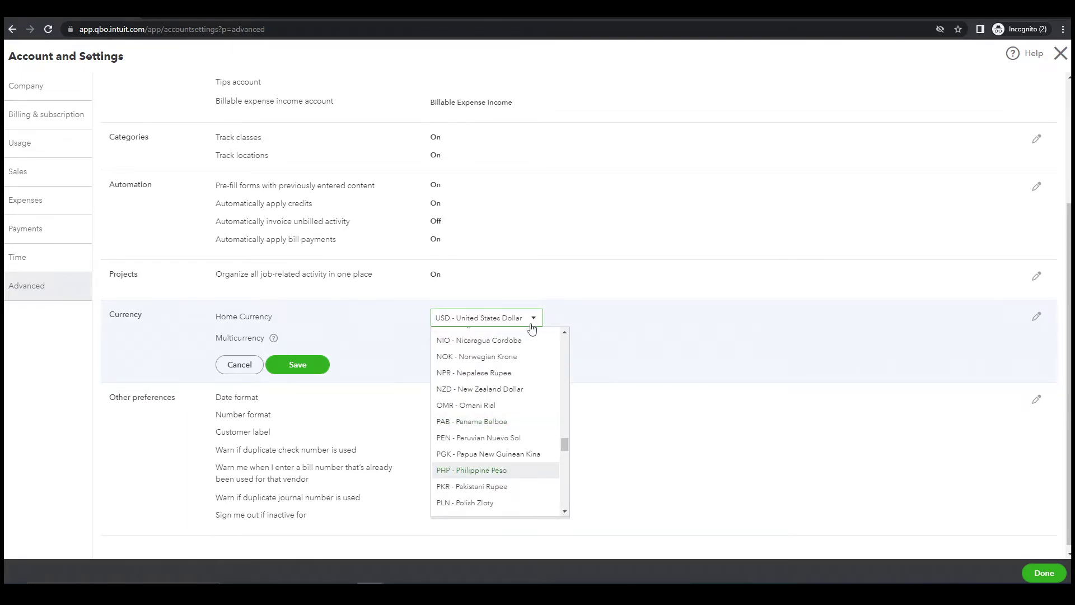
click(490, 471)
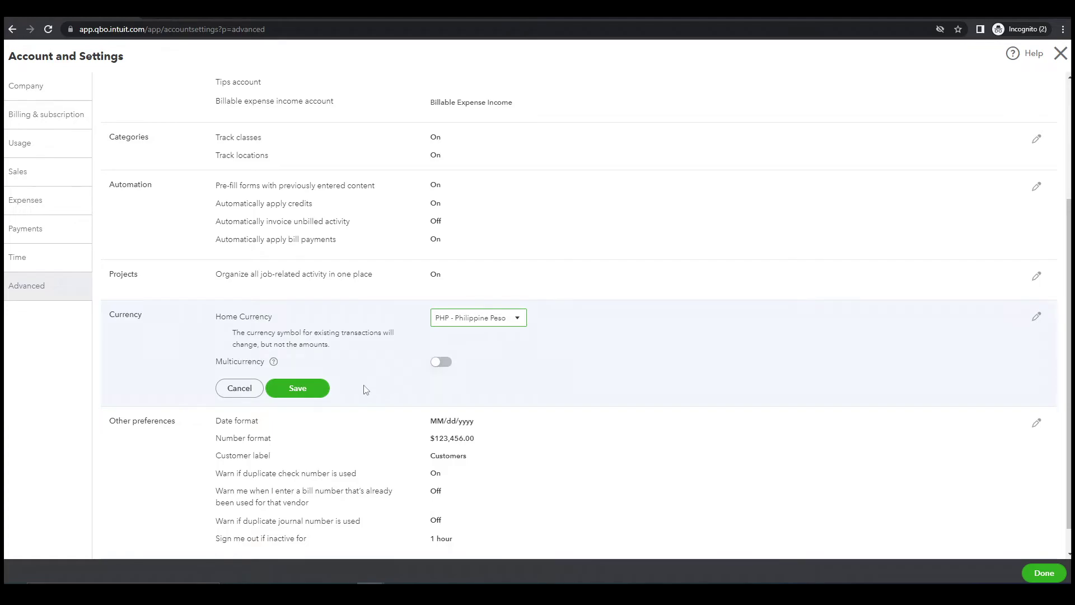
click(320, 392)
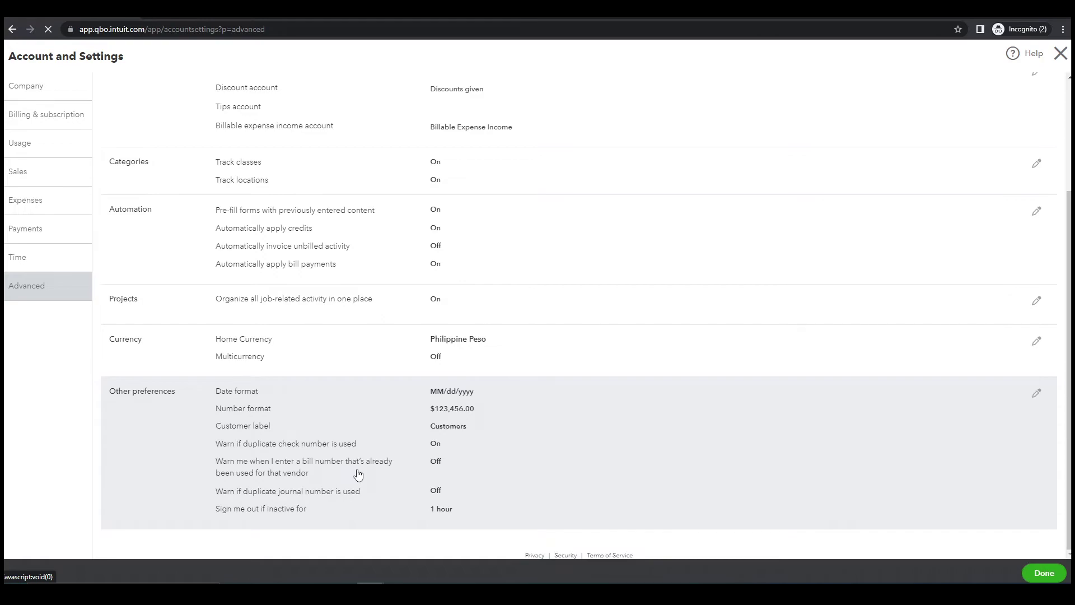
click(440, 477)
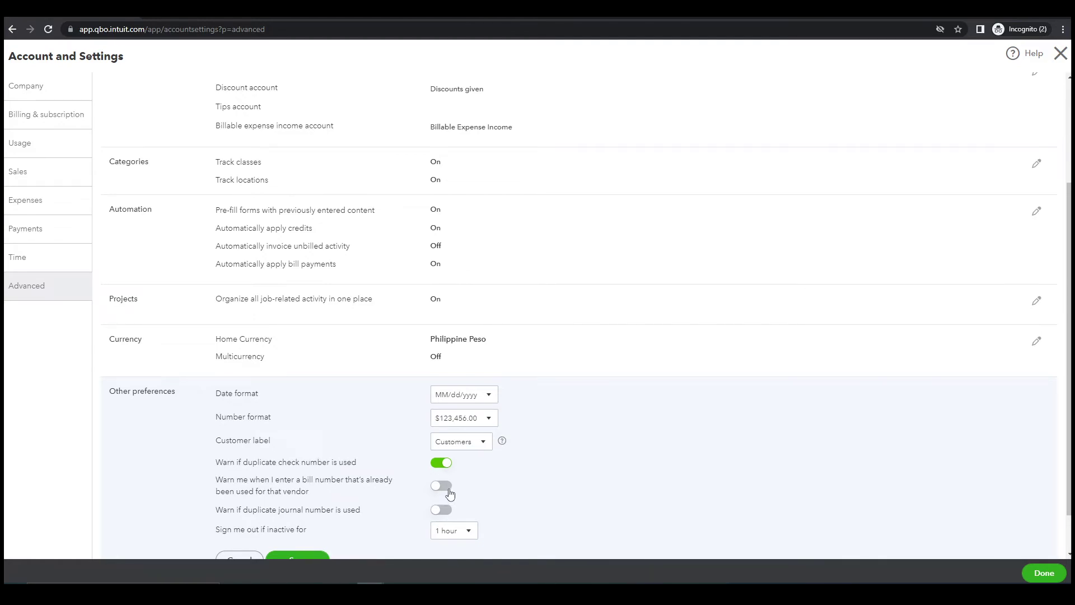
Enable duplicate bill number and duplicate journal number warnings, save, and close Account and Settings.
click(442, 486)
scroll(469, 496, up, 2)
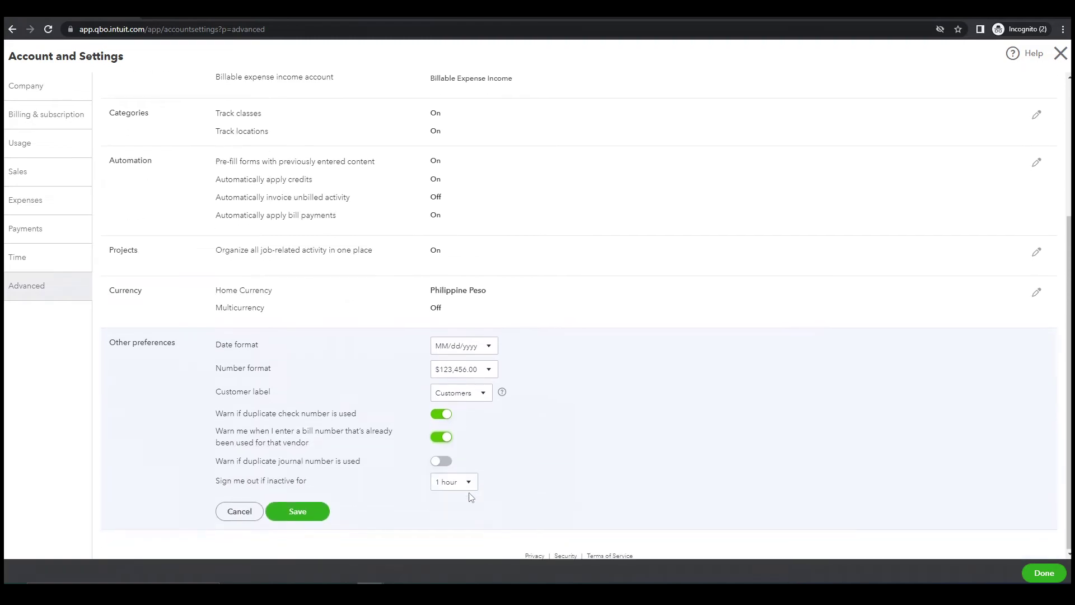
scroll(469, 496, down, 2)
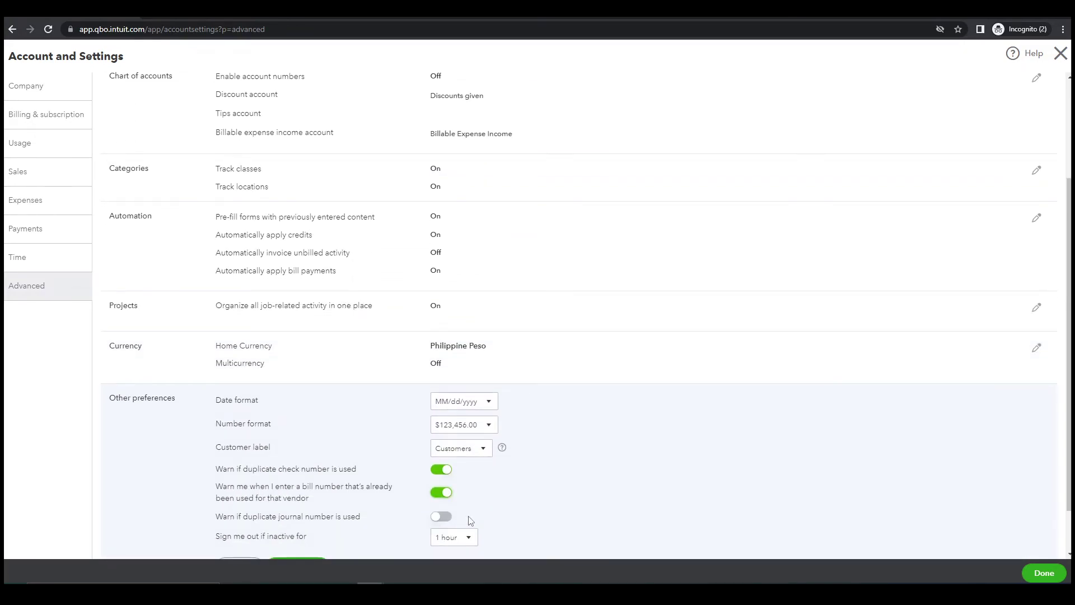
click(441, 516)
scroll(519, 507, up, 1)
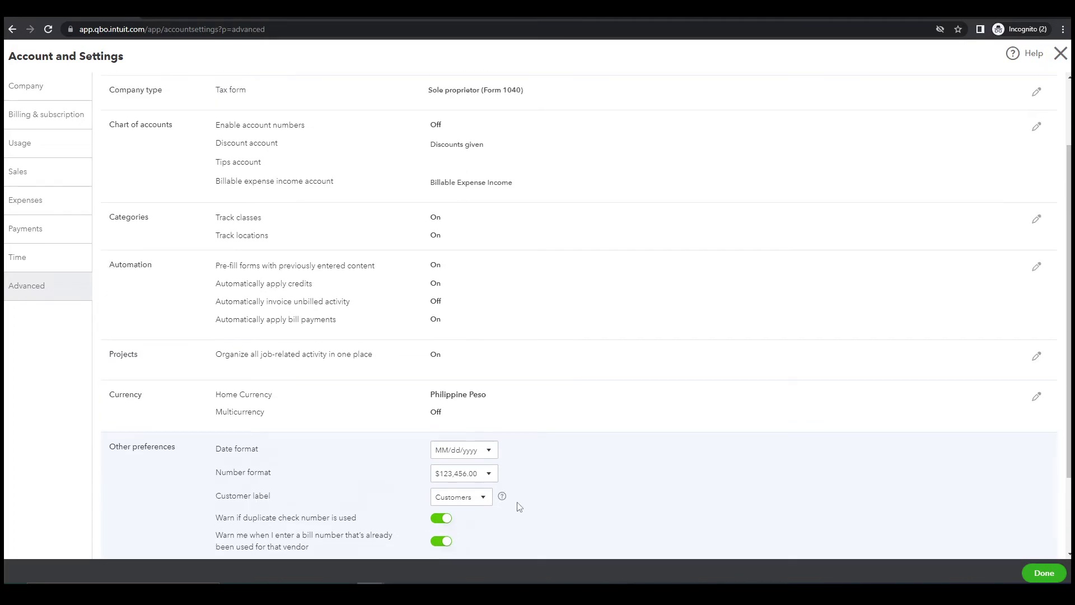
scroll(519, 507, down, 2)
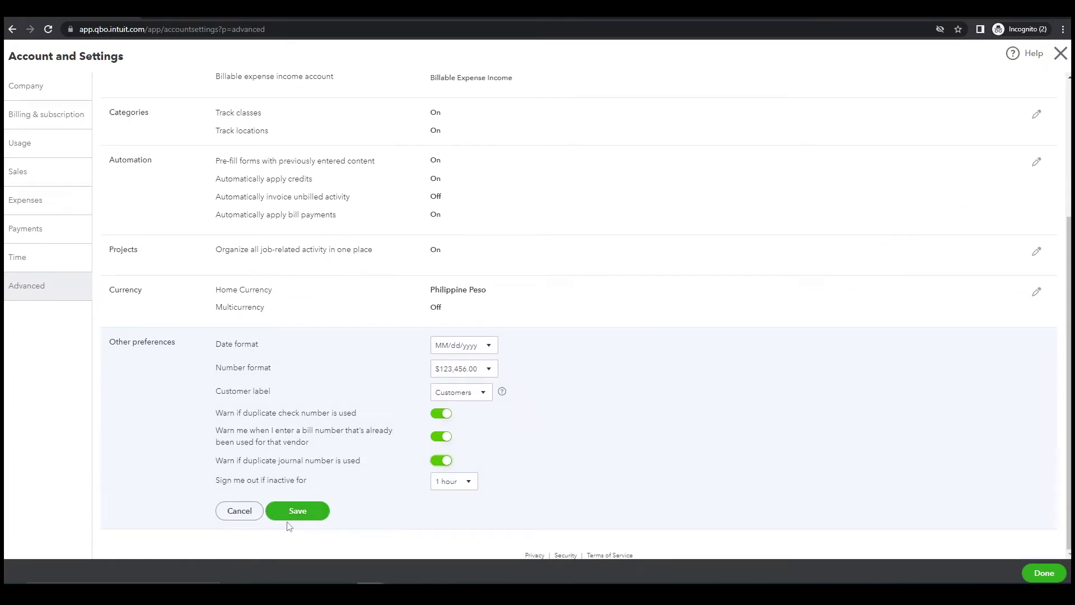
click(308, 514)
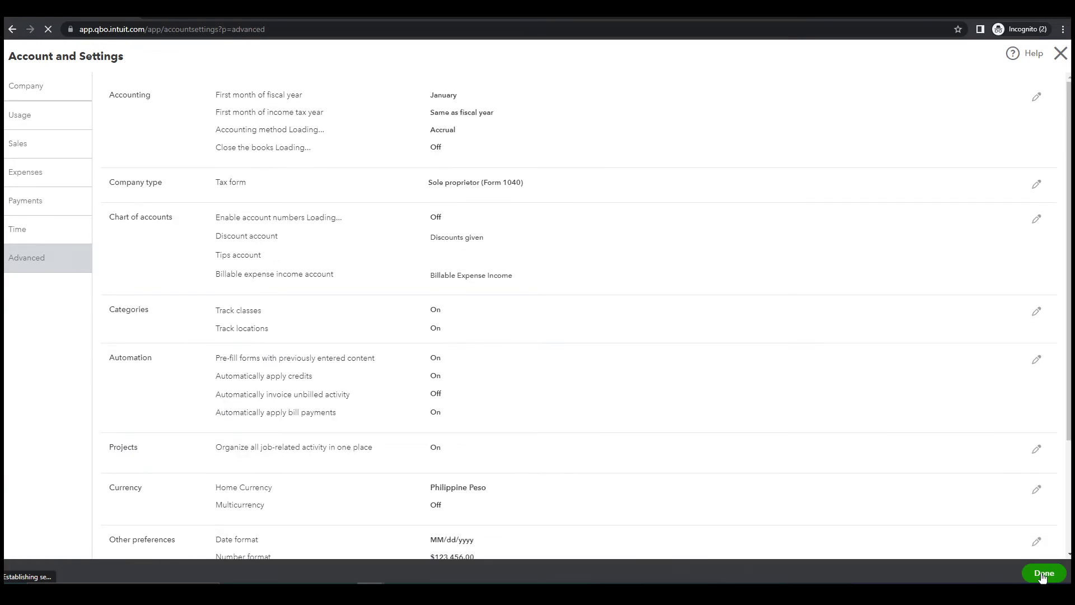
click(1043, 574)
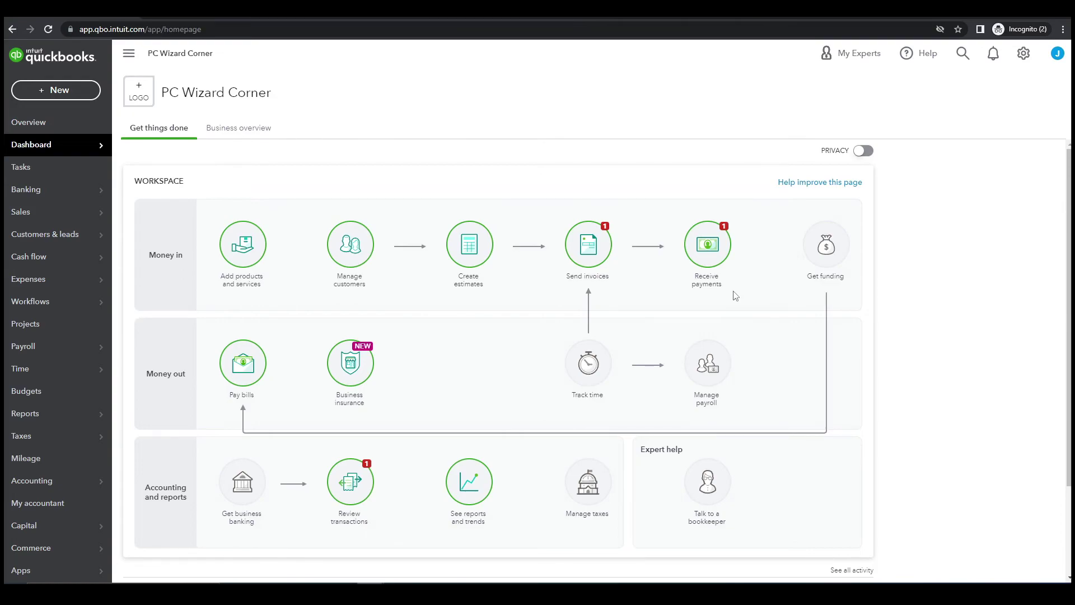
Open the company tools and settings menu from the PC Wizard Corner dashboard.
click(1018, 58)
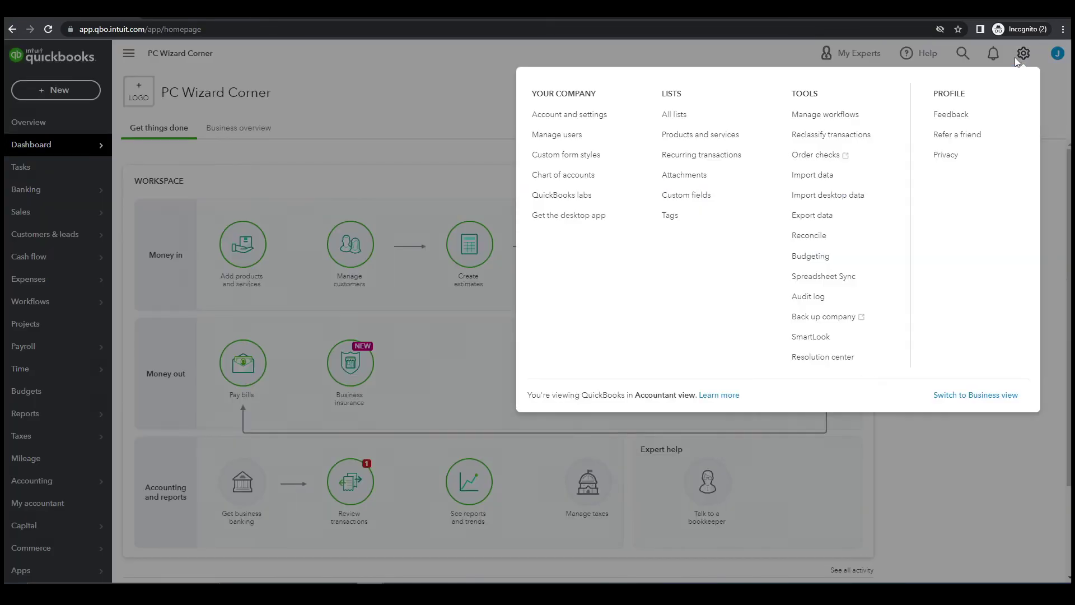
click(624, 123)
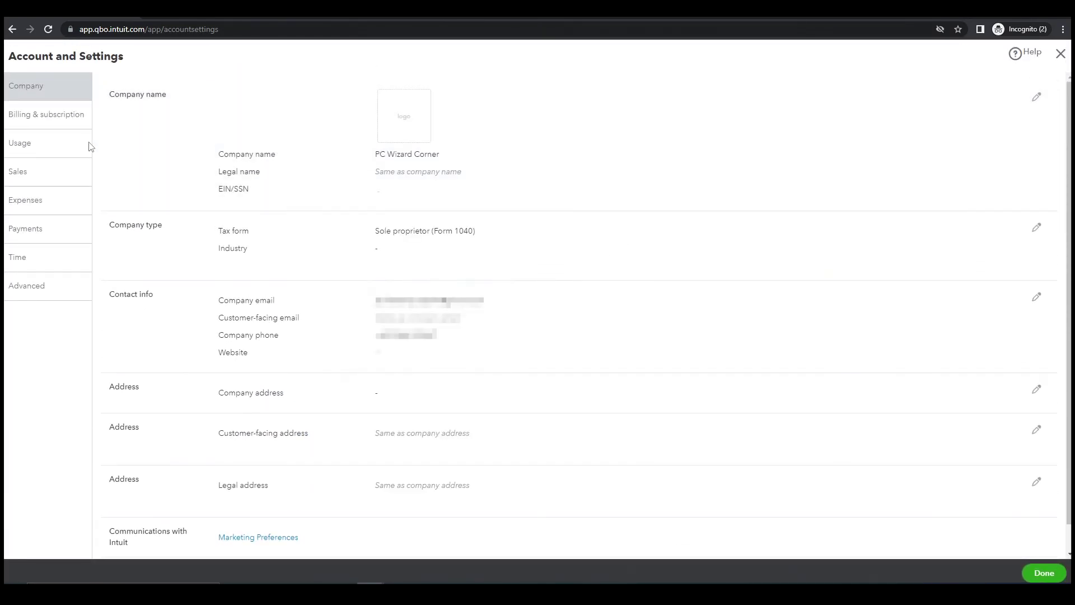
click(396, 129)
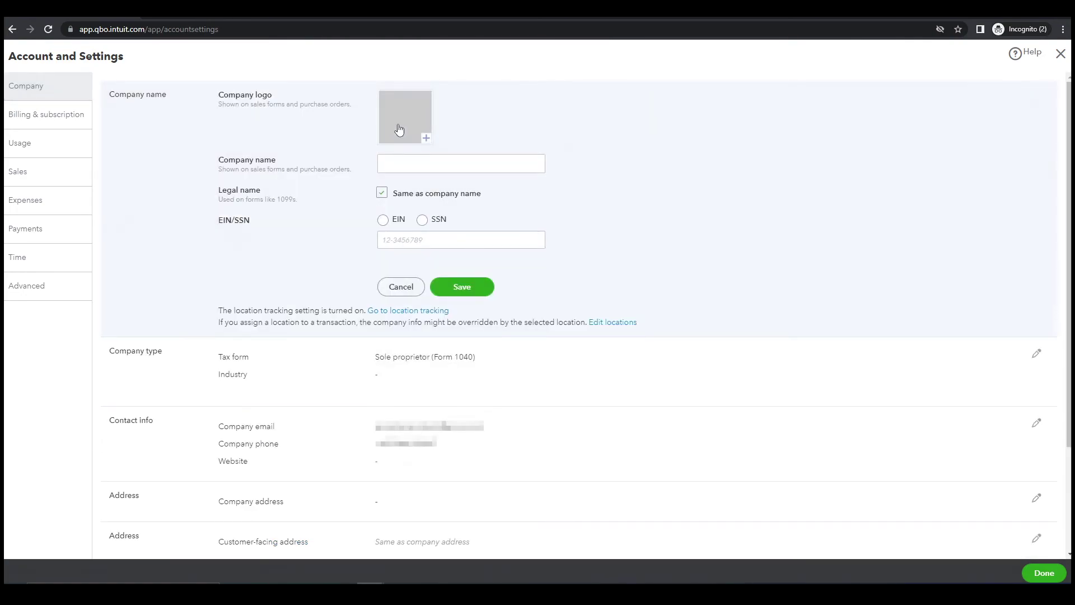
click(425, 138)
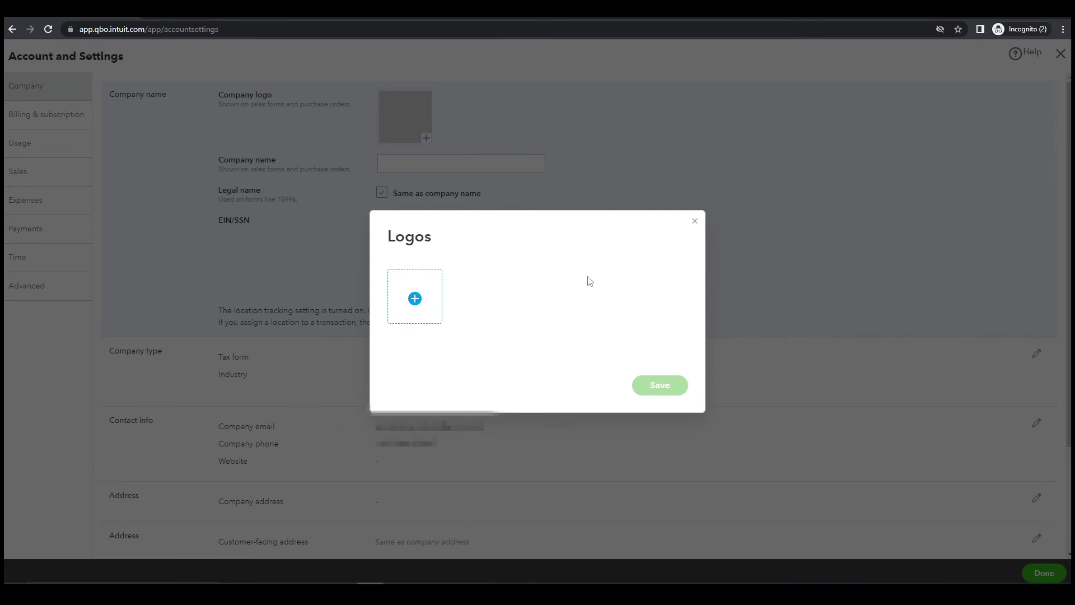
click(414, 301)
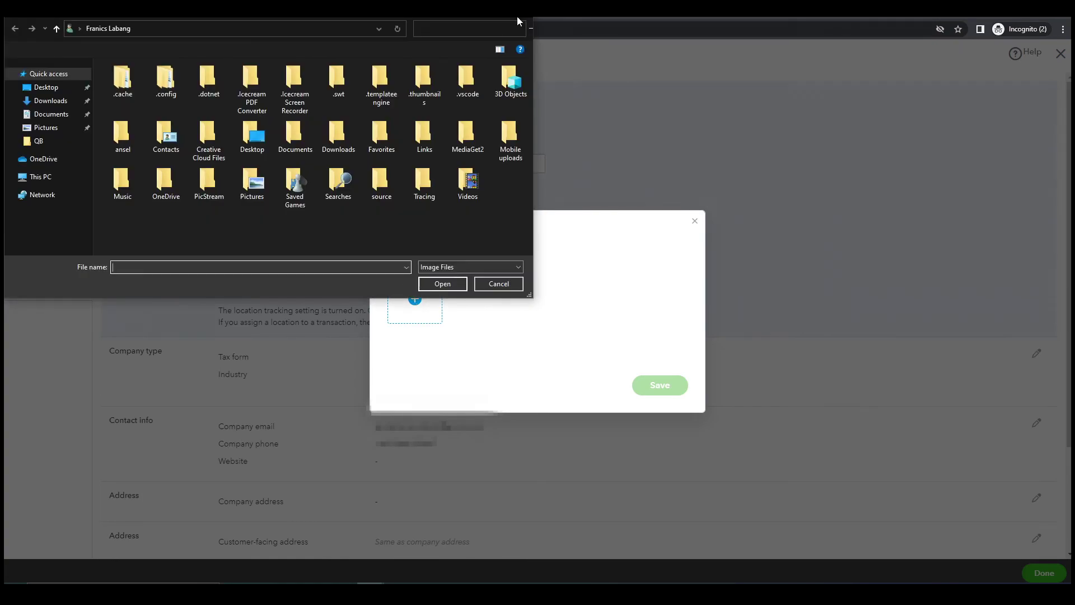
click(527, 18)
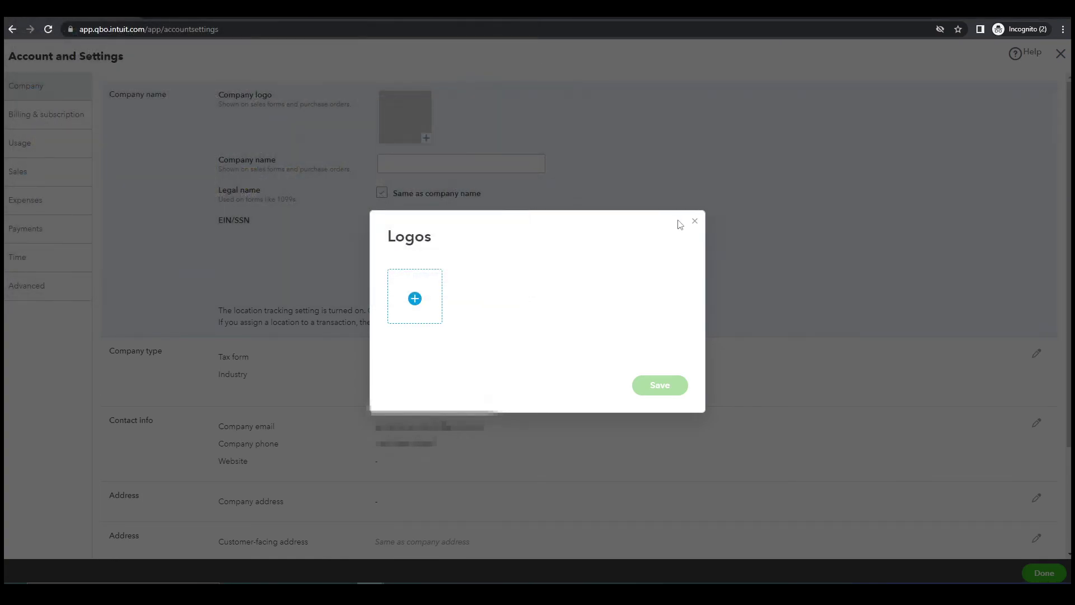
click(696, 221)
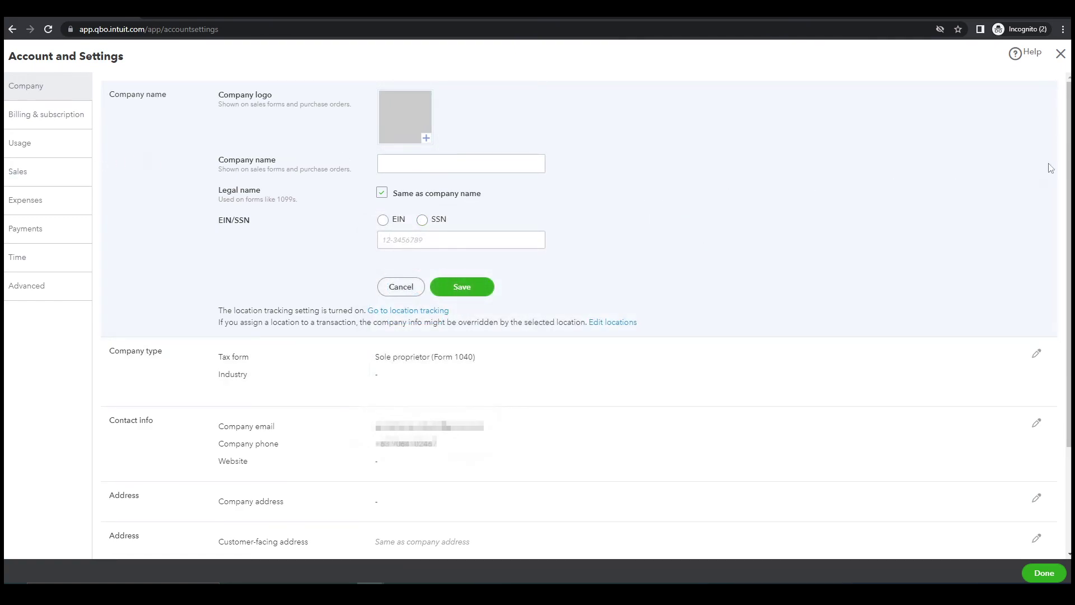
click(1060, 57)
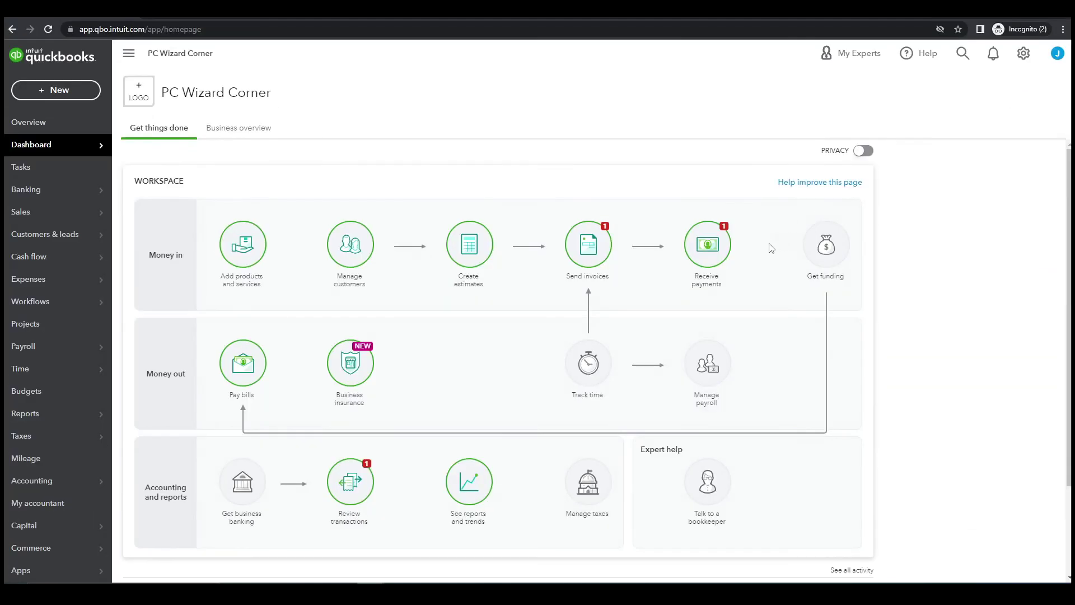